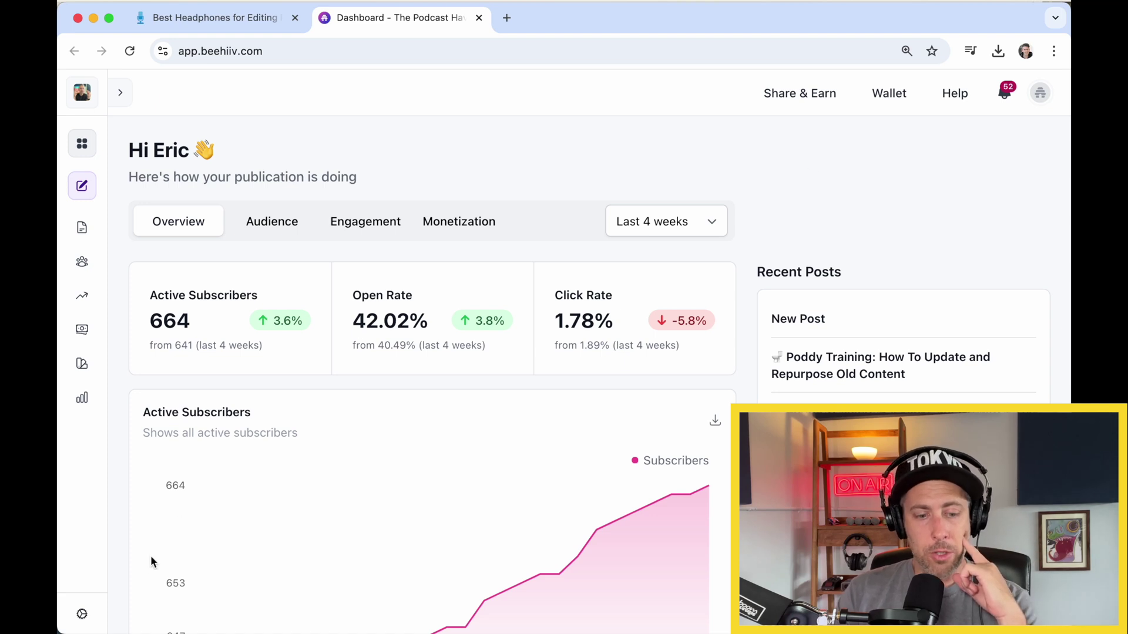
Step: Open beehiiv's account settings from the sidebar gear, landing on the Profile page
click(82, 615)
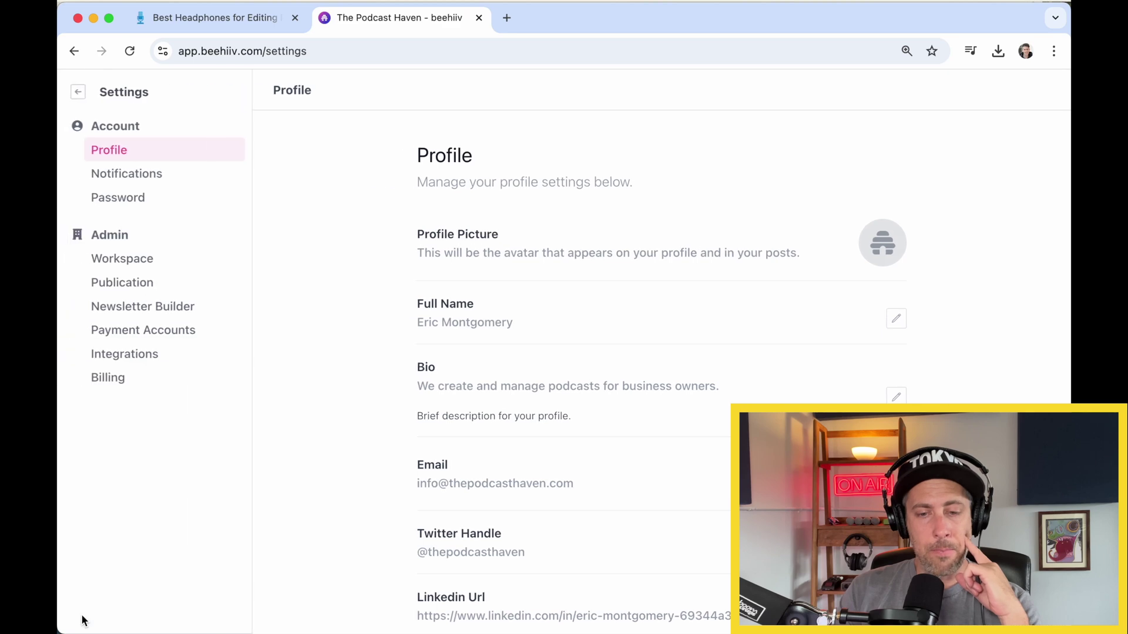
Step: Go to Publication > Subscribe Forms and open the Signup On Website form's actions menu
click(129, 289)
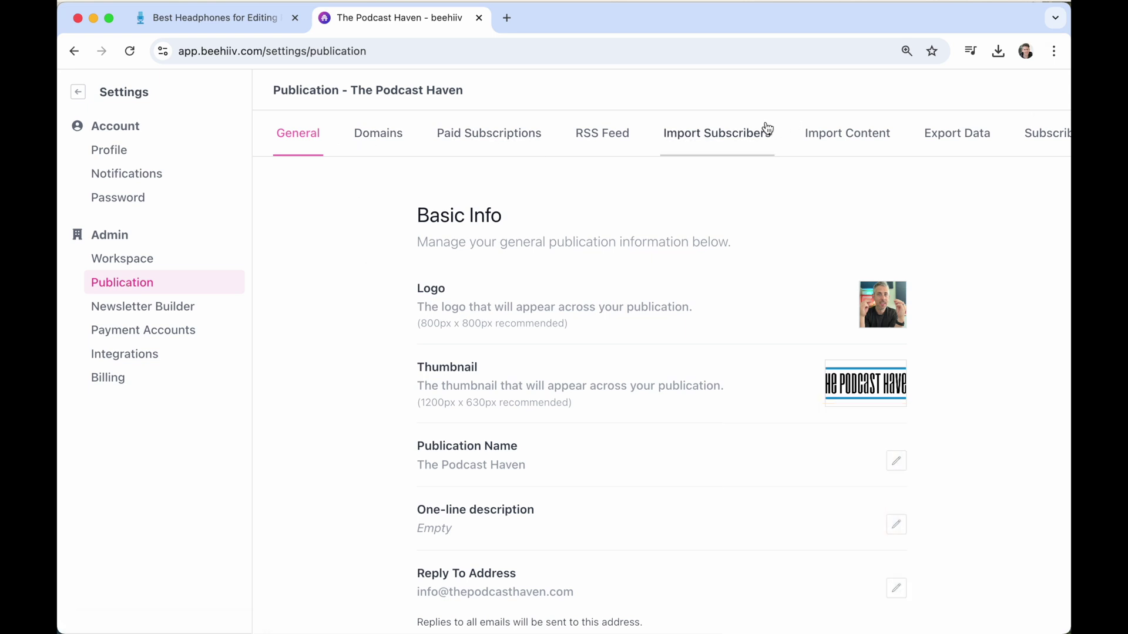
scroll(1032, 128, right, 3)
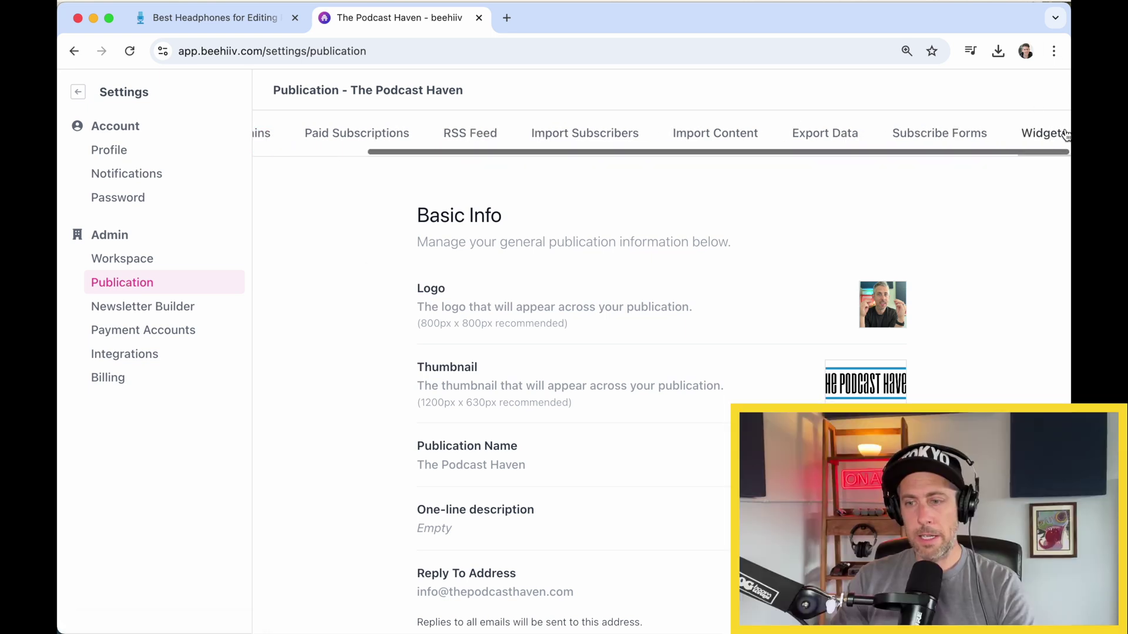
click(927, 139)
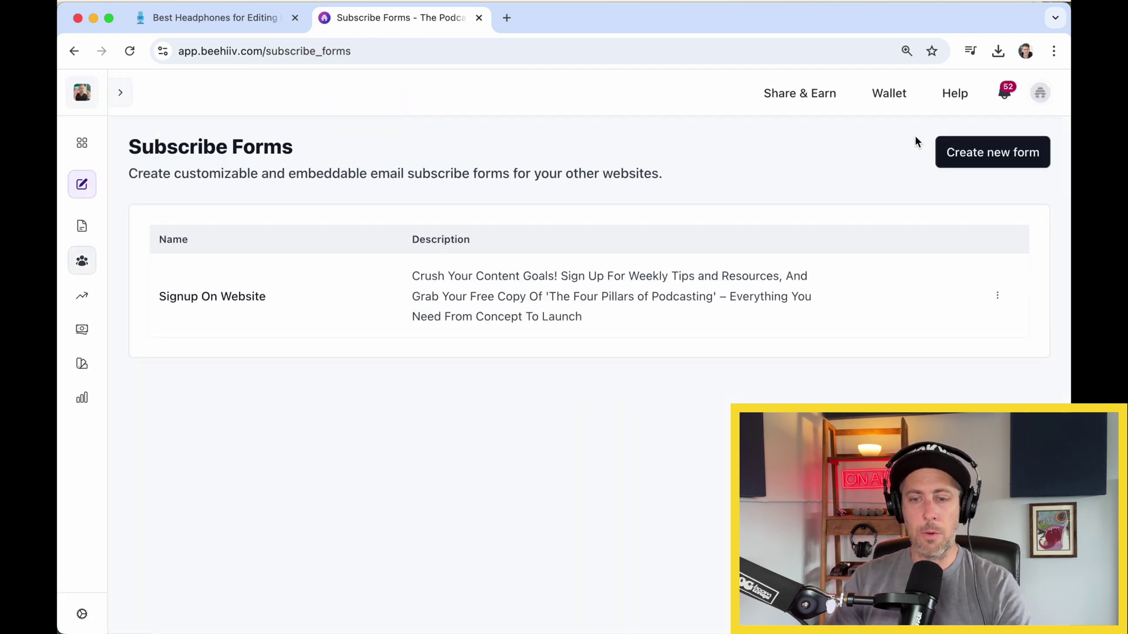
click(998, 296)
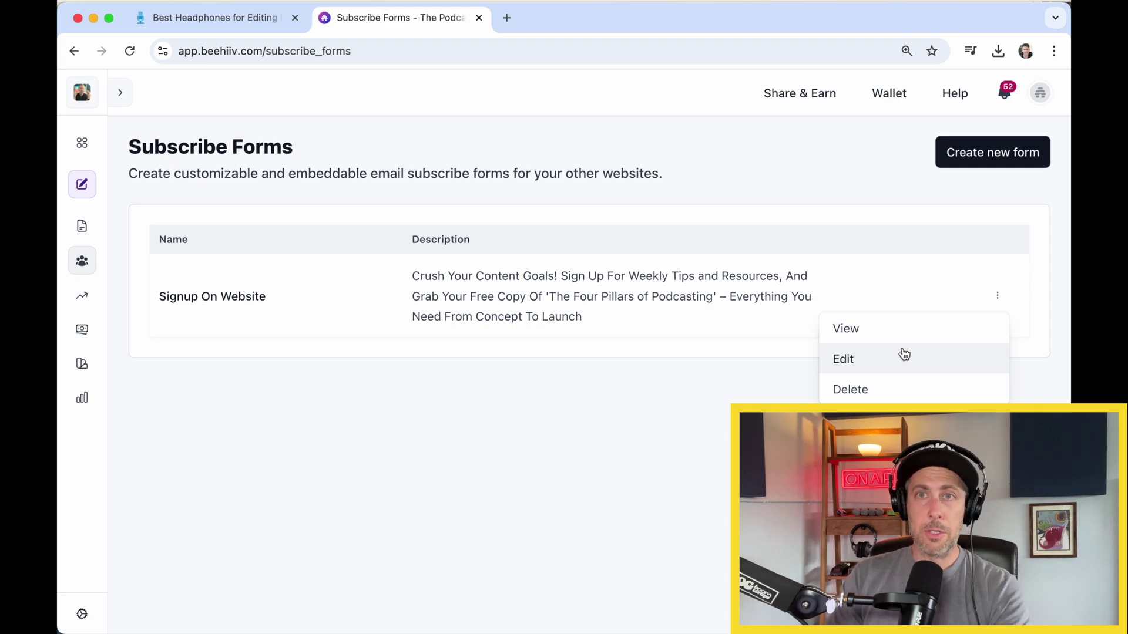
Step: Open the Signup On Website form in the editor and review its header and description
click(903, 358)
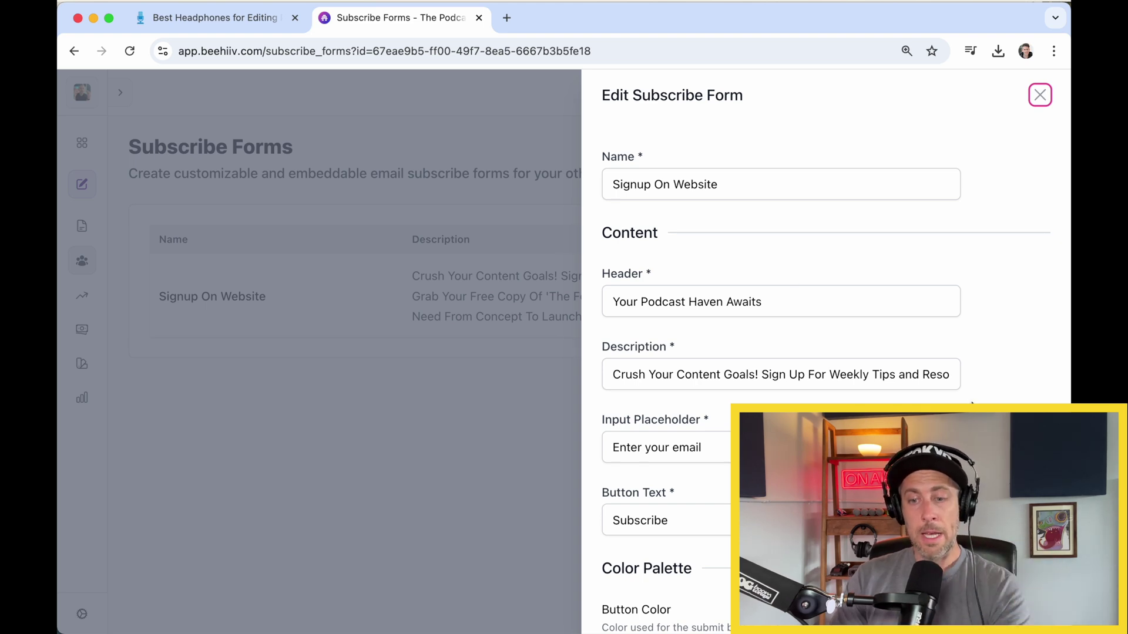
scroll(972, 403, down, 2)
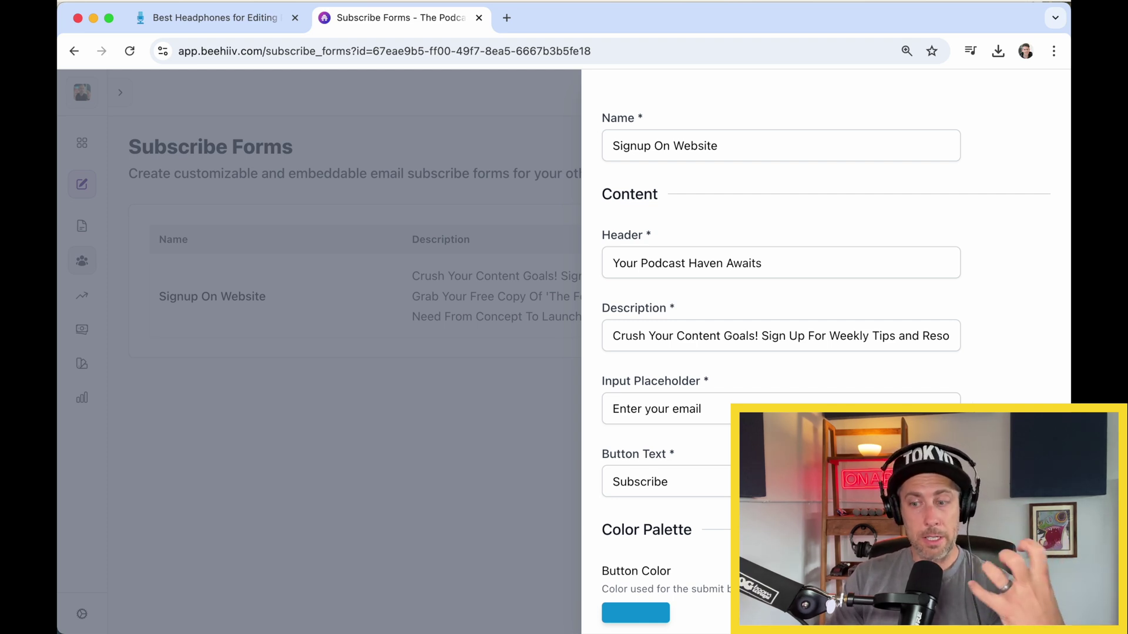
scroll(972, 403, down, 3)
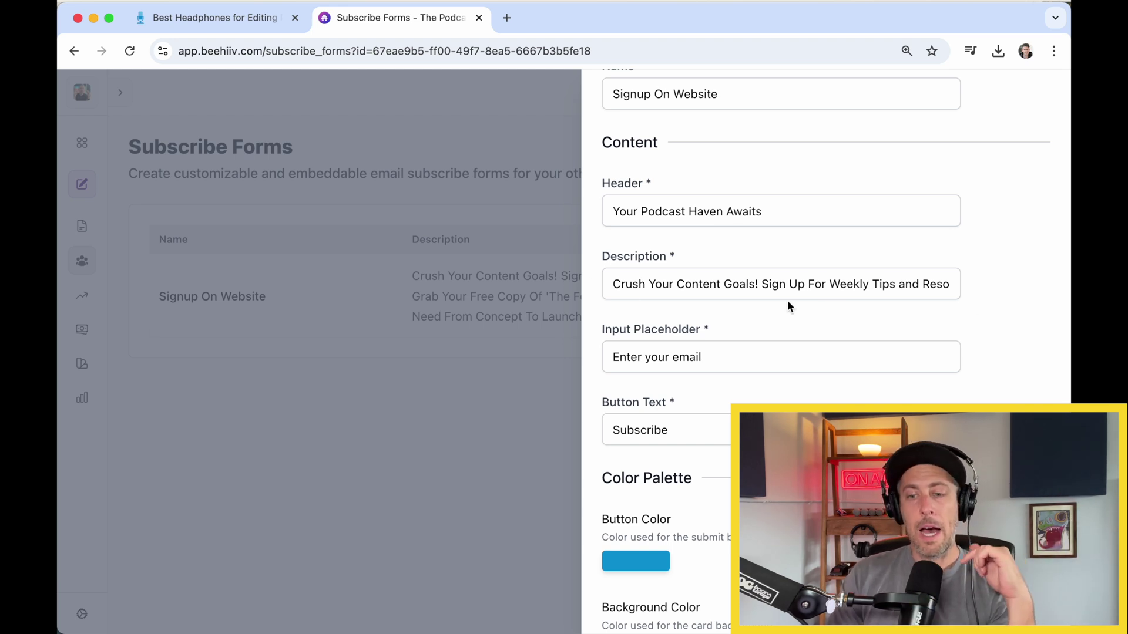
drag(614, 284, 990, 326)
click(987, 327)
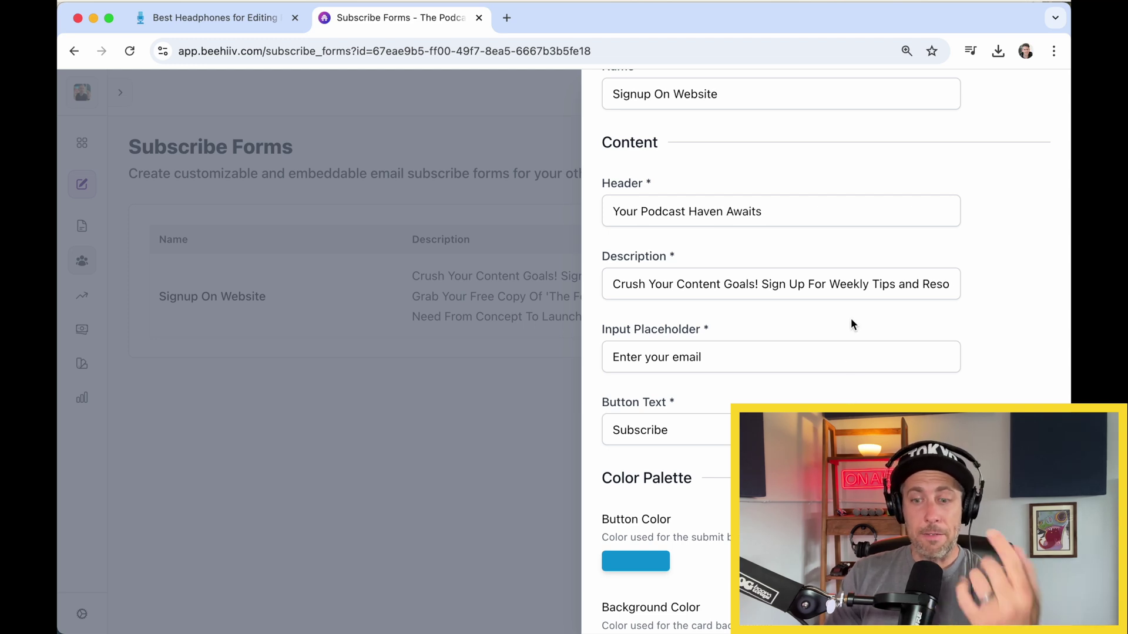
Step: Review the placeholder, button text and colour settings, then close the editor unchanged
scroll(937, 322, down, 1)
scroll(757, 284, down, 2)
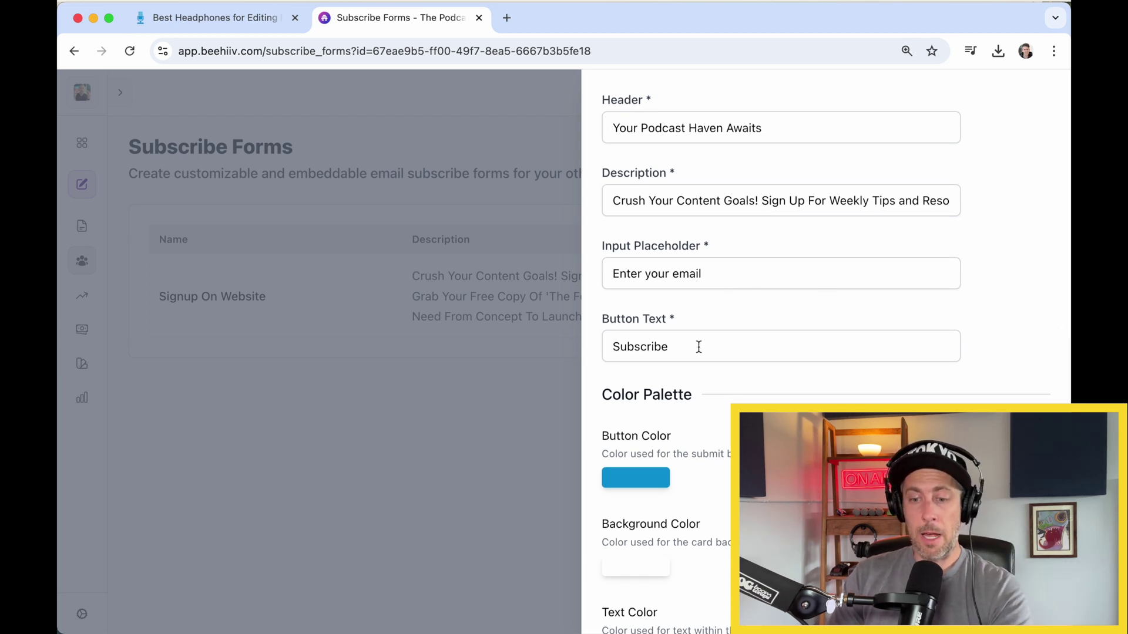
drag(699, 346, 597, 342)
scroll(597, 342, down, 4)
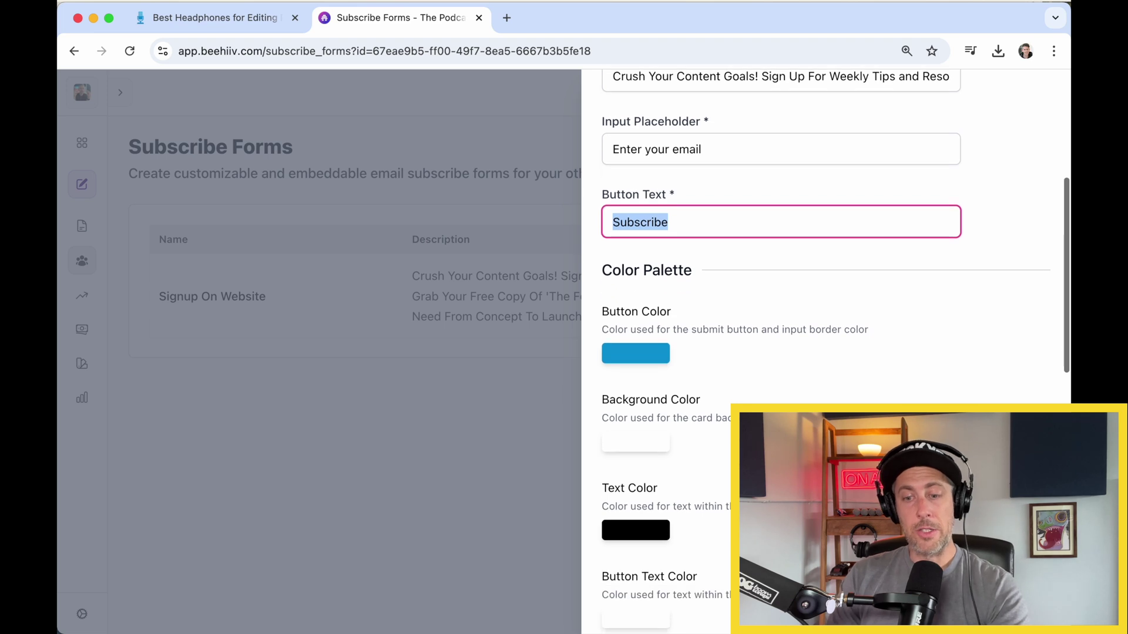
scroll(825, 347, down, 10)
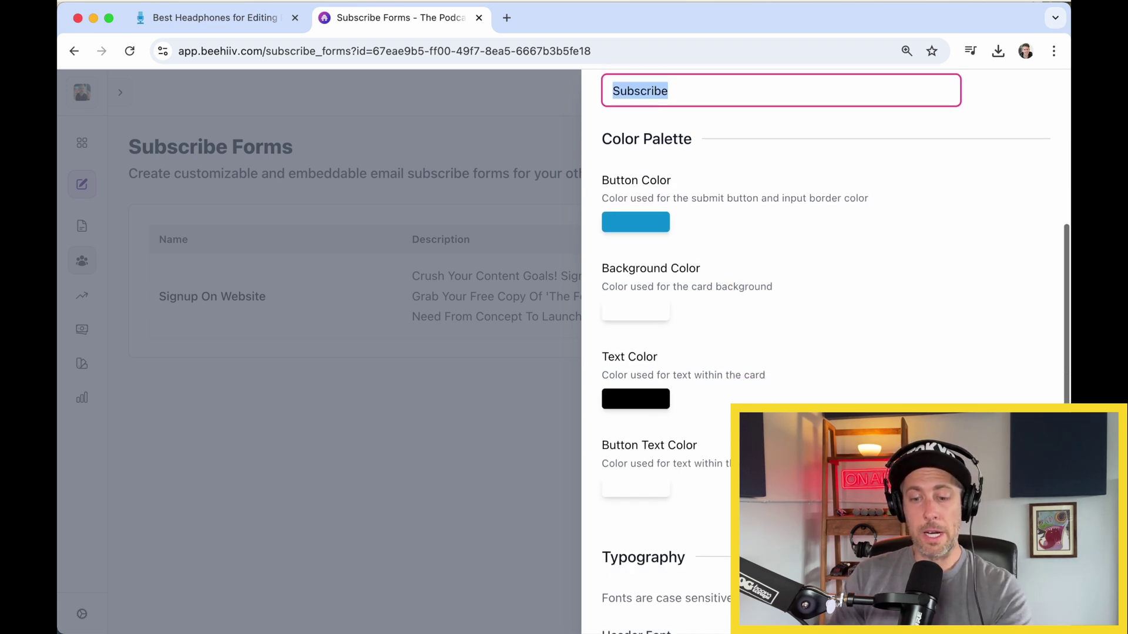
scroll(825, 352, down, 5)
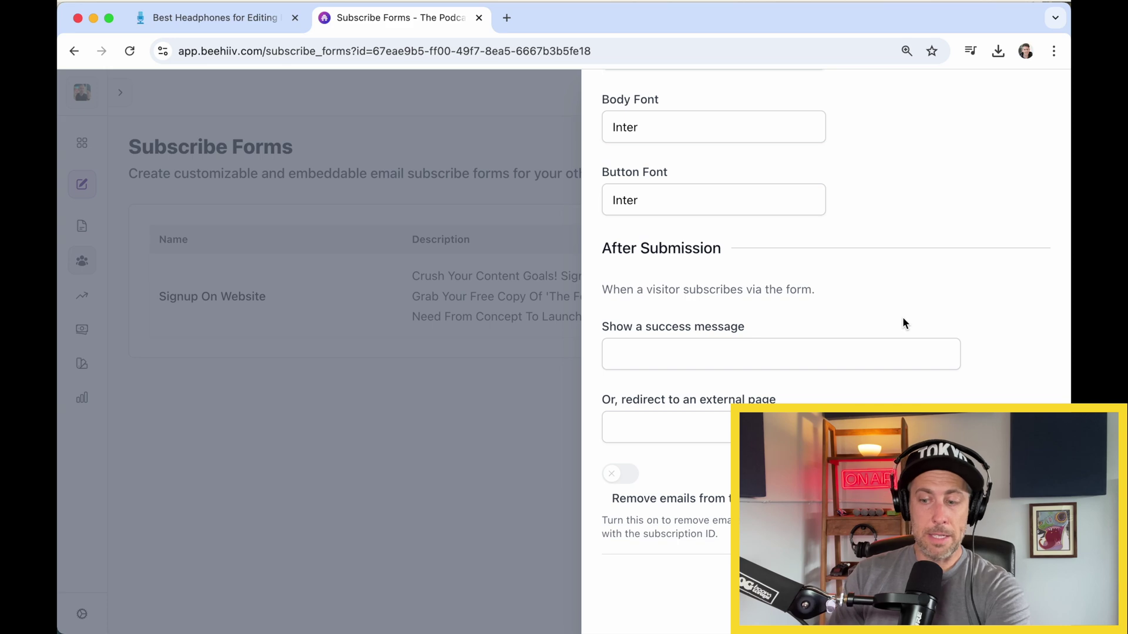
scroll(908, 353, up, 15)
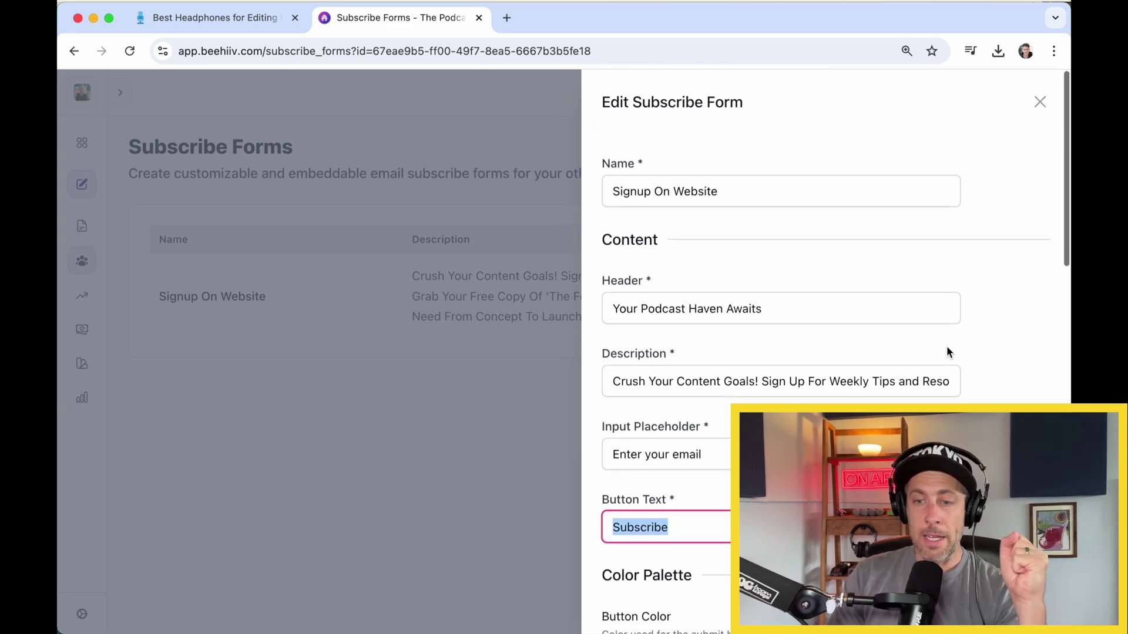
click(1040, 104)
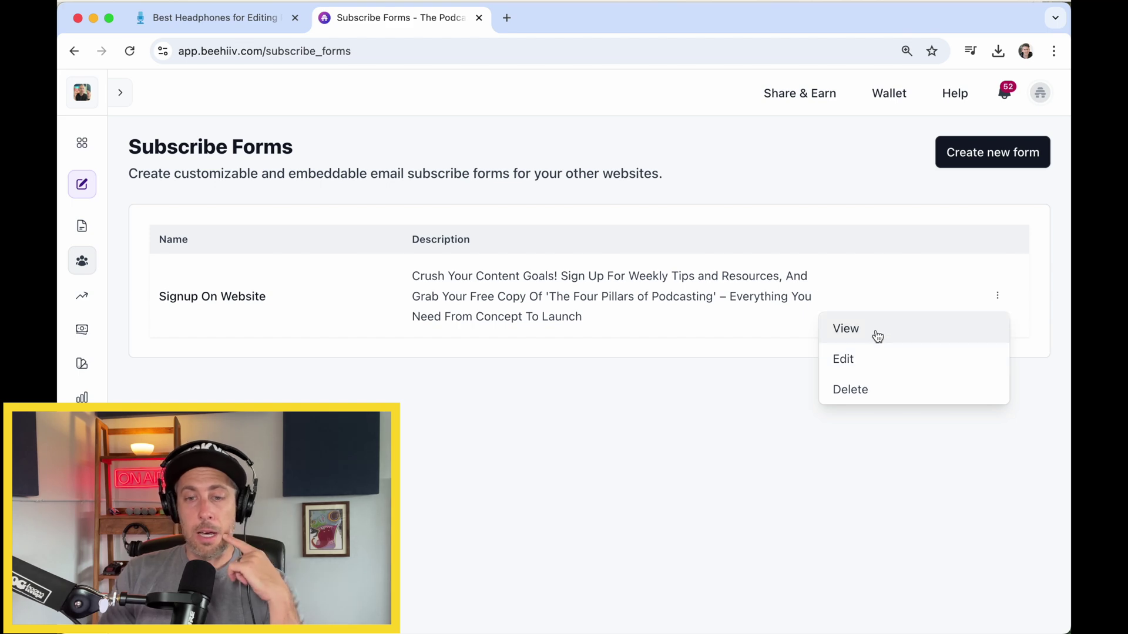
Step: Choose View for the Signup On Website form to show its embed code and preview
click(877, 336)
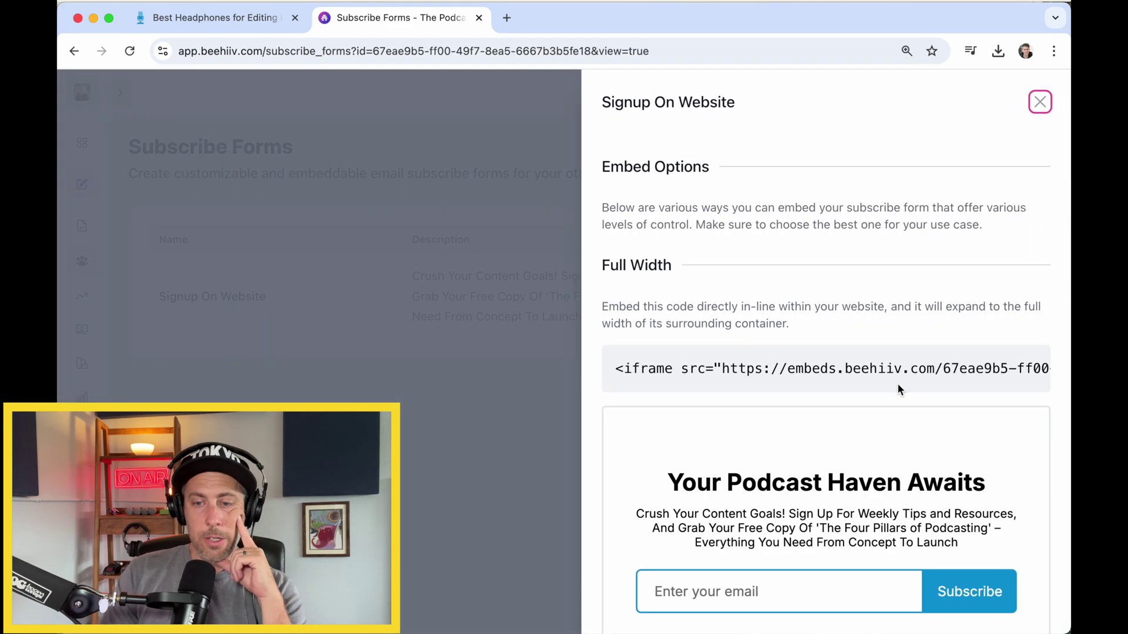
Step: Scroll through the embed panel and locate the Full Width iframe code
scroll(1017, 450, down, 3)
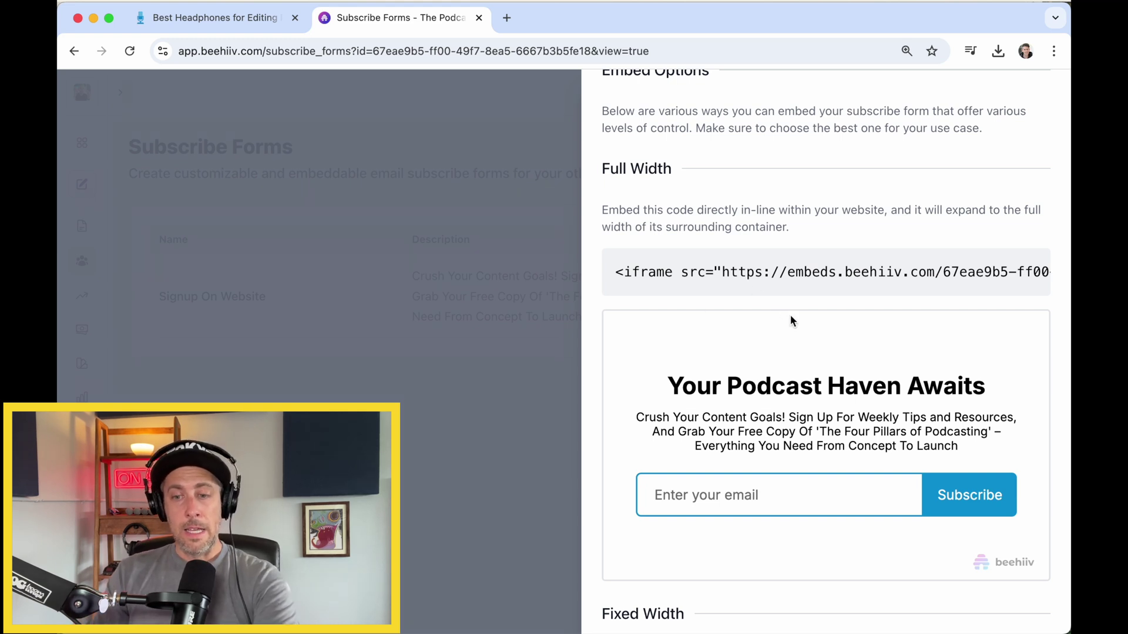
scroll(638, 271, down, 1)
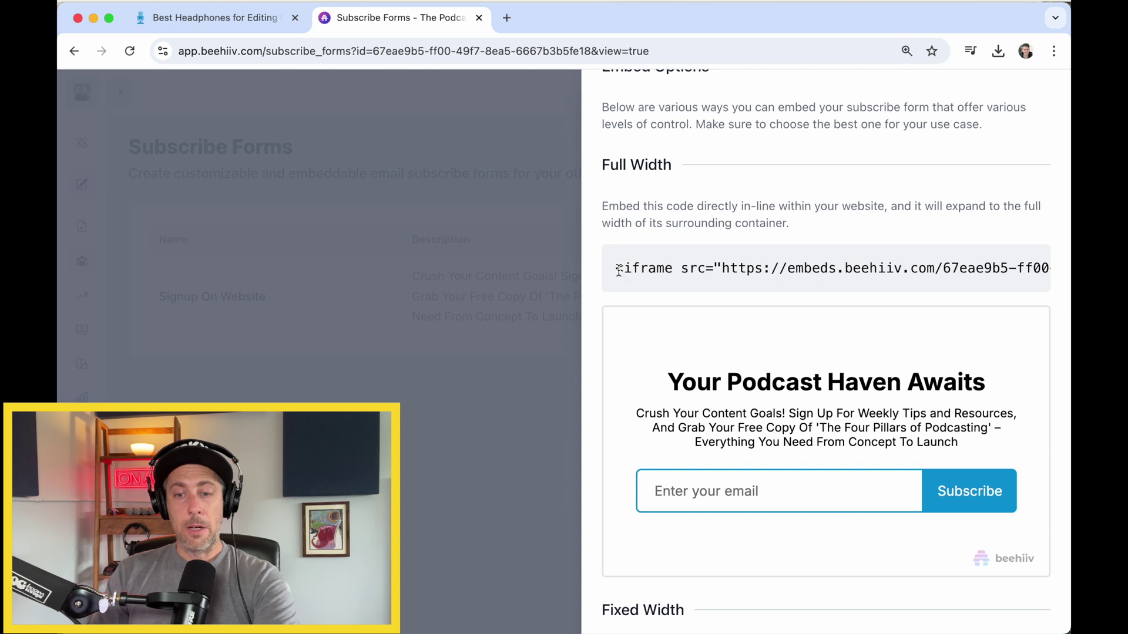
drag(614, 269, 1052, 289)
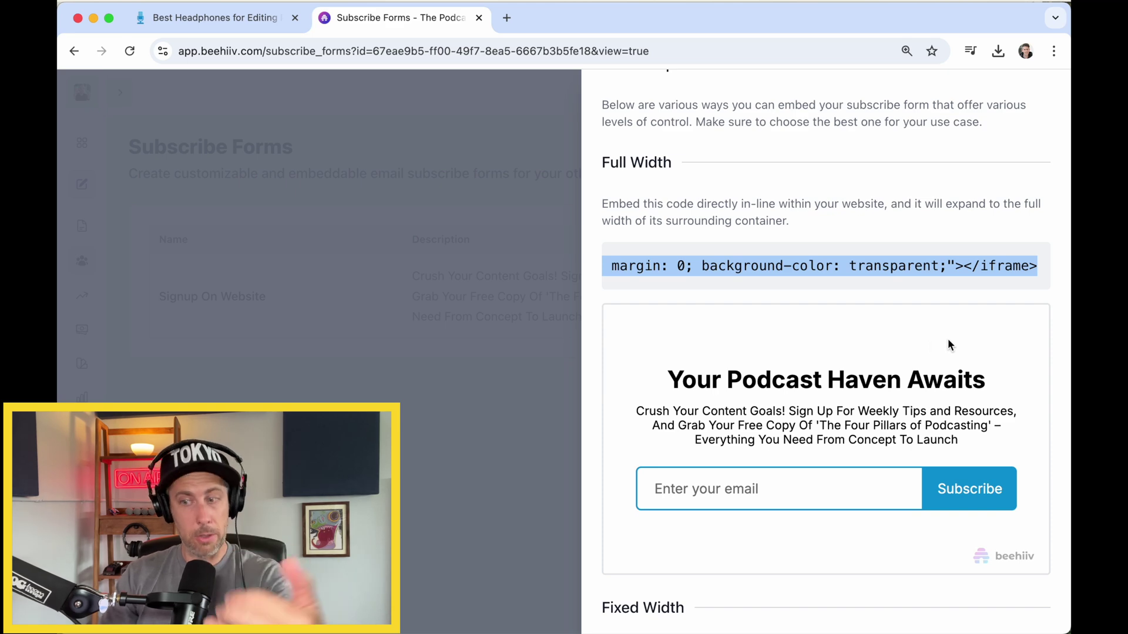
scroll(947, 338, down, 7)
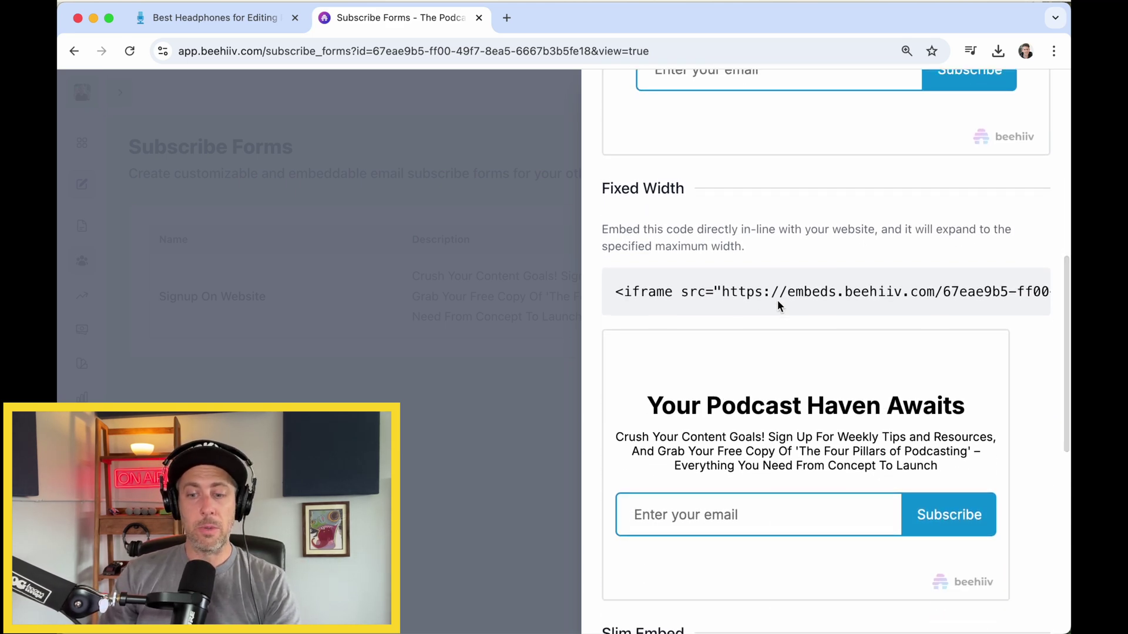
scroll(770, 458, down, 4)
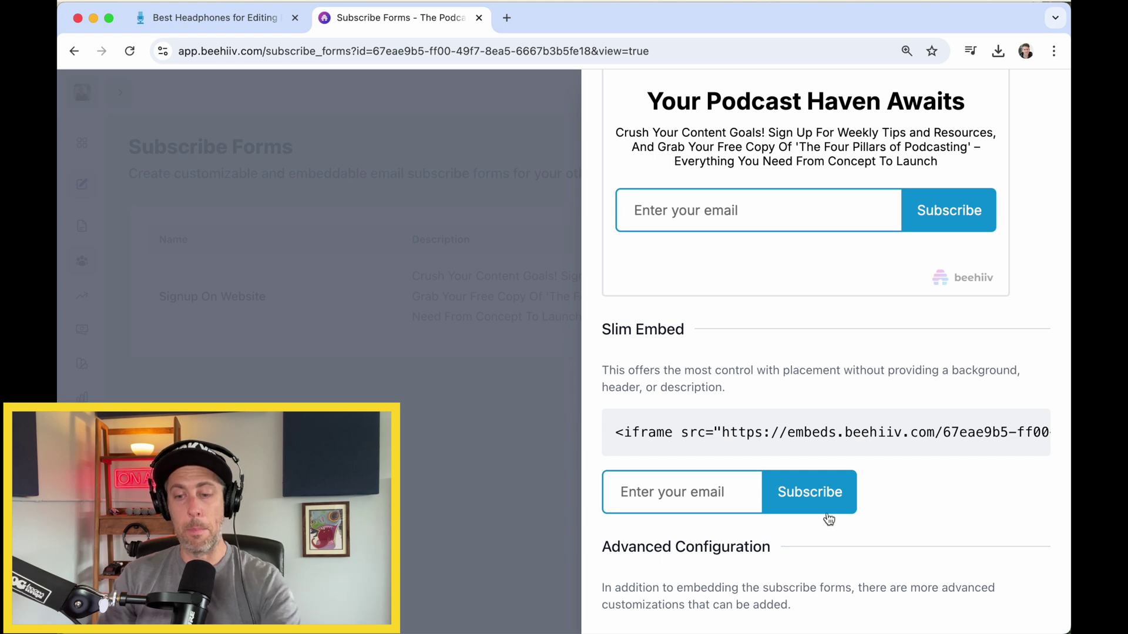
scroll(857, 504, up, 5)
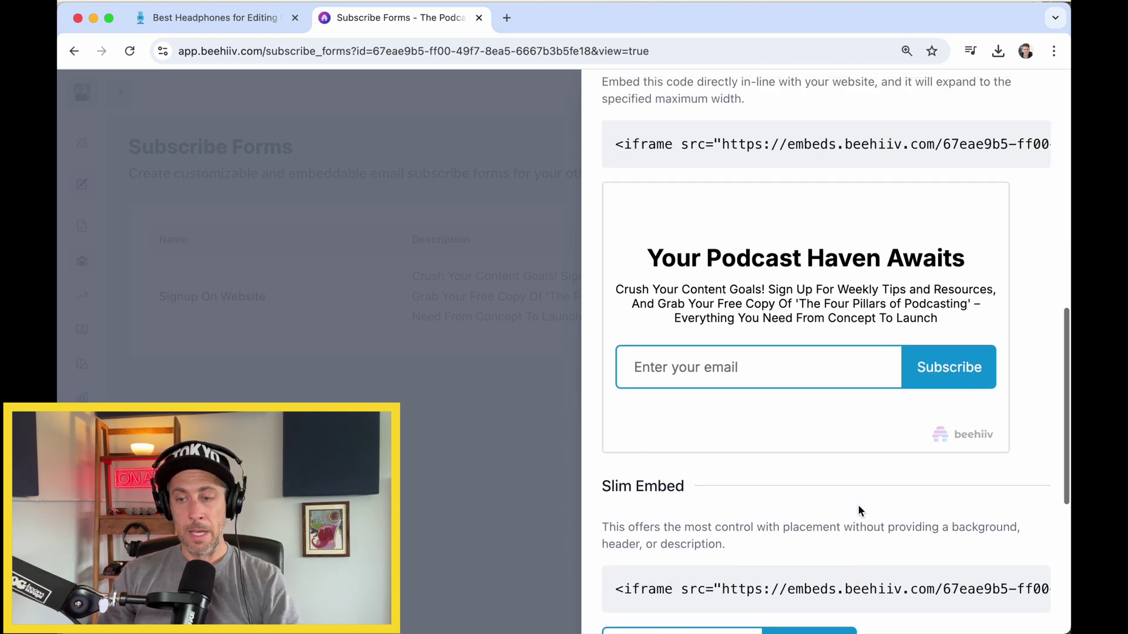
scroll(843, 487, up, 1)
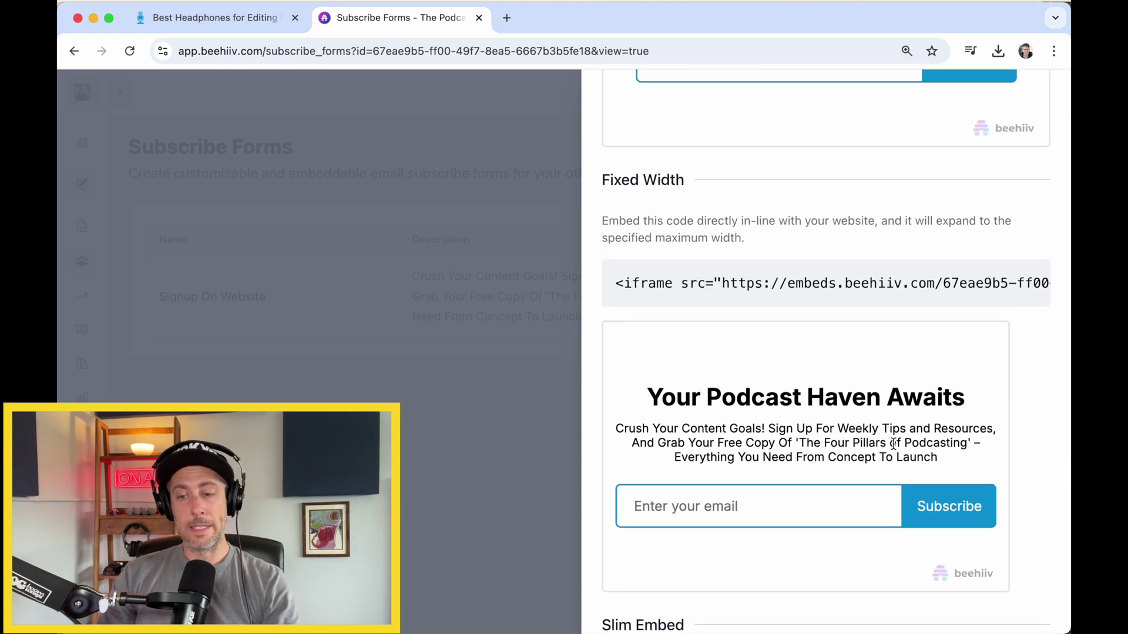
scroll(826, 409, up, 5)
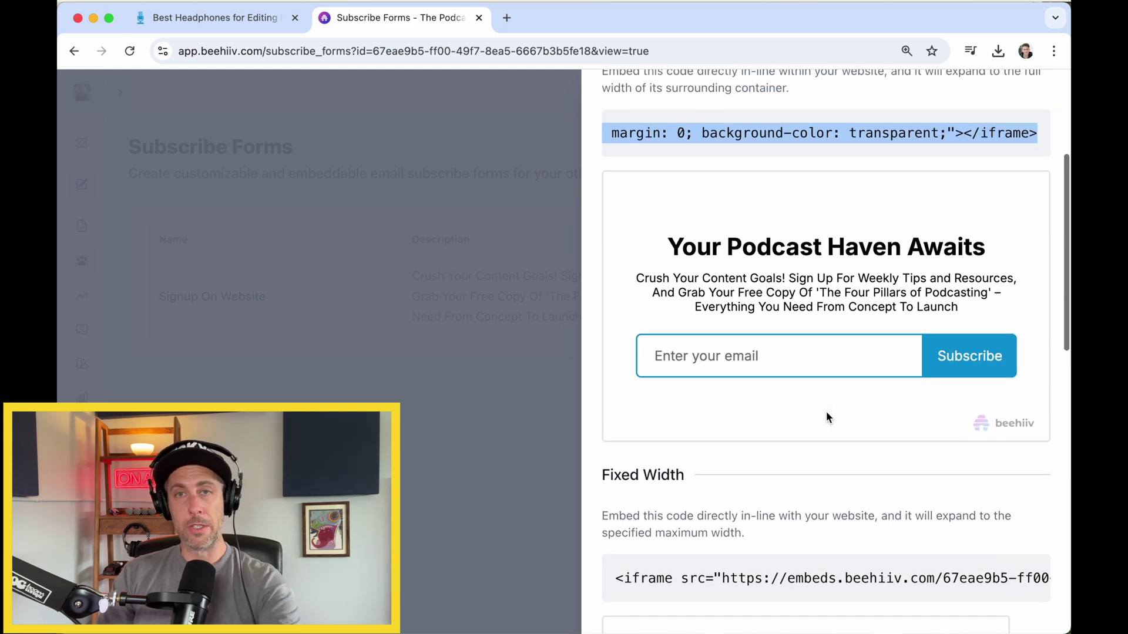
scroll(825, 417, down, 8)
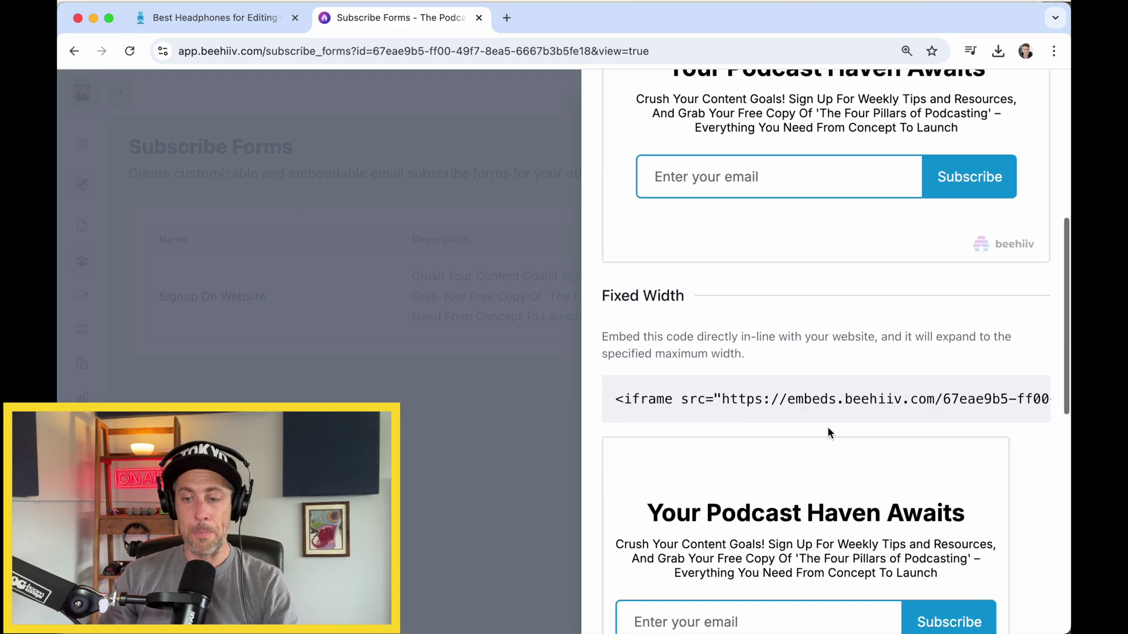
scroll(824, 435, up, 9)
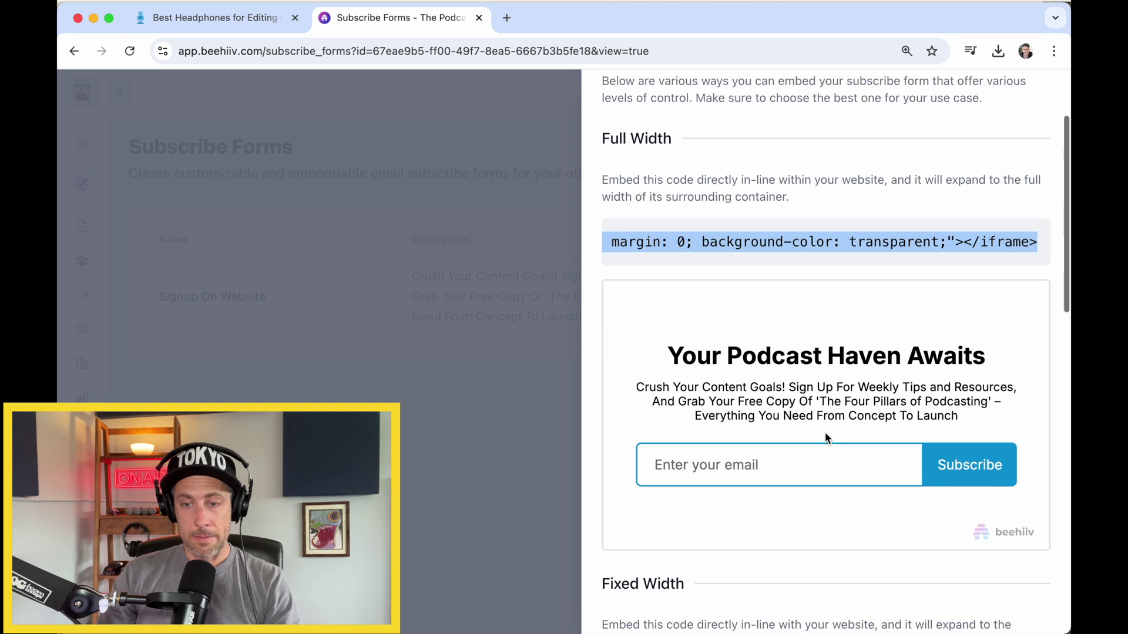
click(667, 246)
key(super+a)
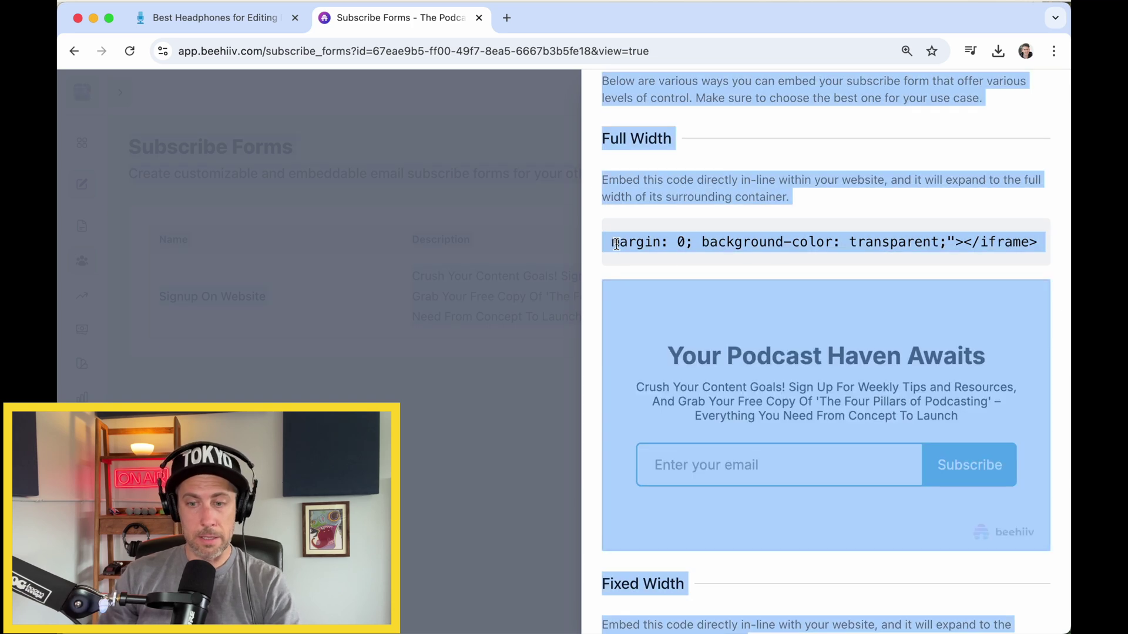
click(616, 243)
Step: Select and copy the Full Width iframe code, then switch to the Best Headphones article tab
scroll(619, 243, left, 5)
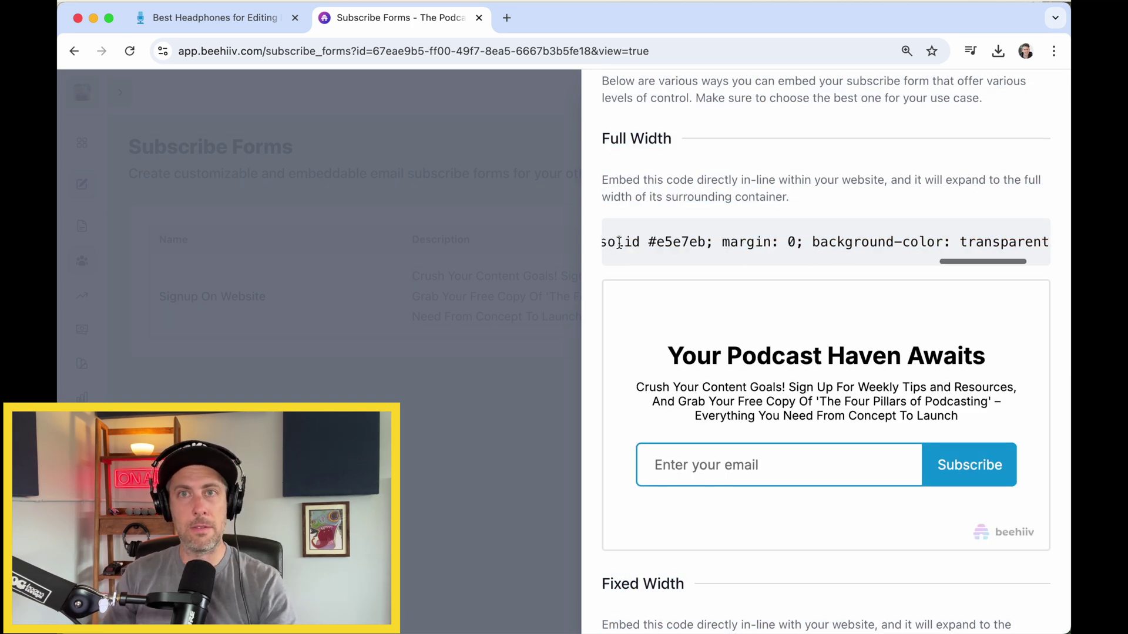
scroll(619, 243, left, 5)
scroll(823, 247, down, 1)
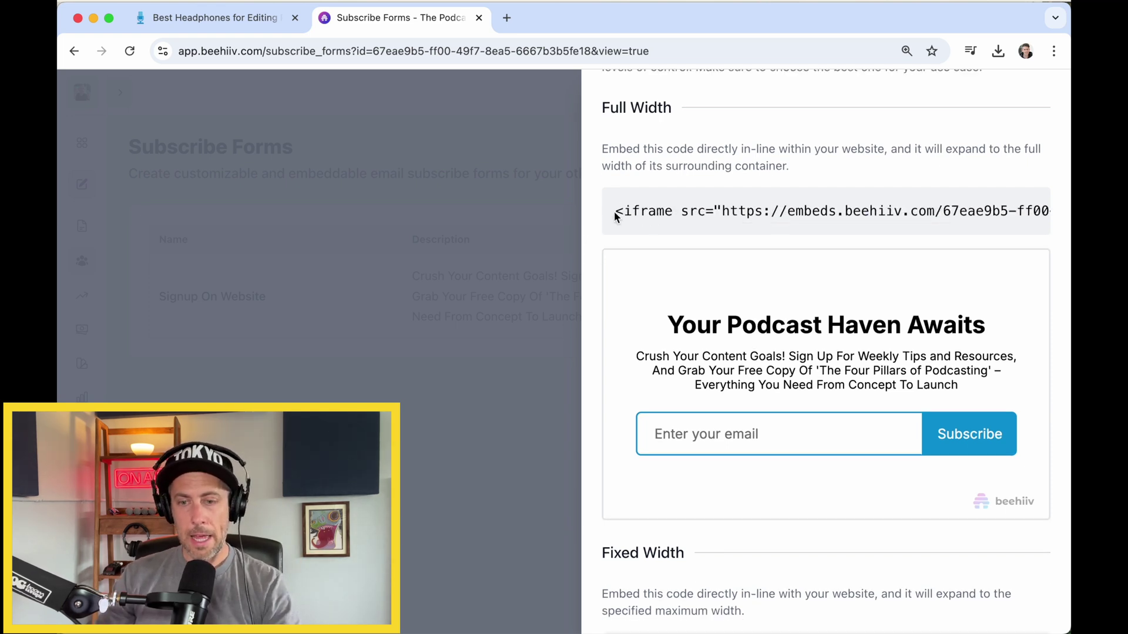
drag(615, 214, 1055, 213)
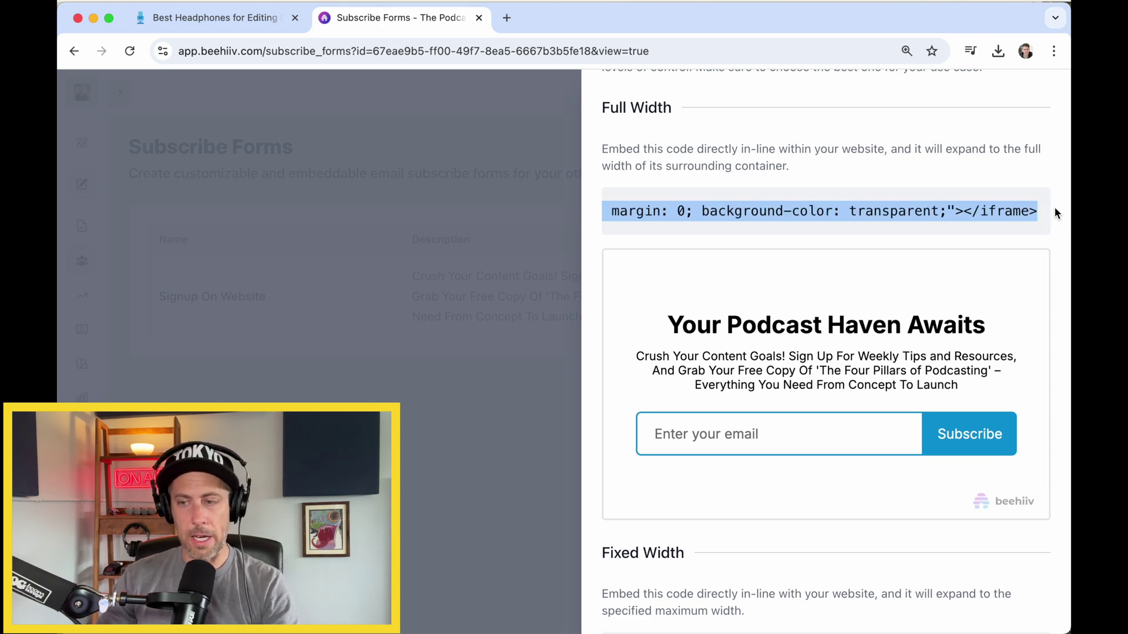
key(ctrl+shift+Tab)
scroll(674, 408, down, 5)
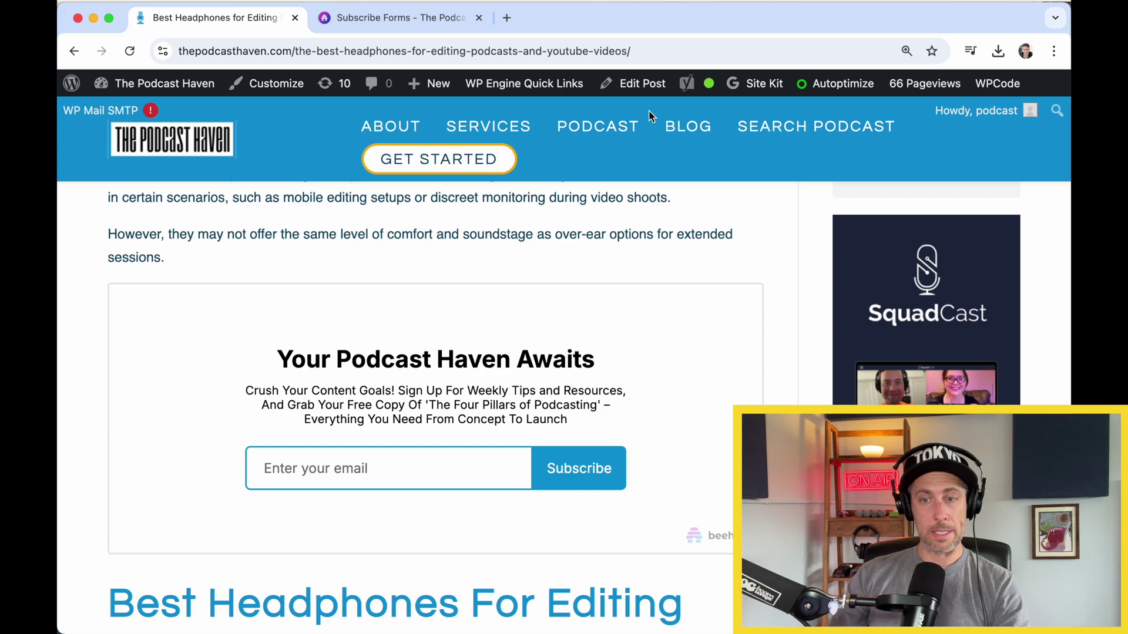
Step: Scroll to the embedded signup form and type 'ererere' into its email field as a test
scroll(435, 382, up, 20)
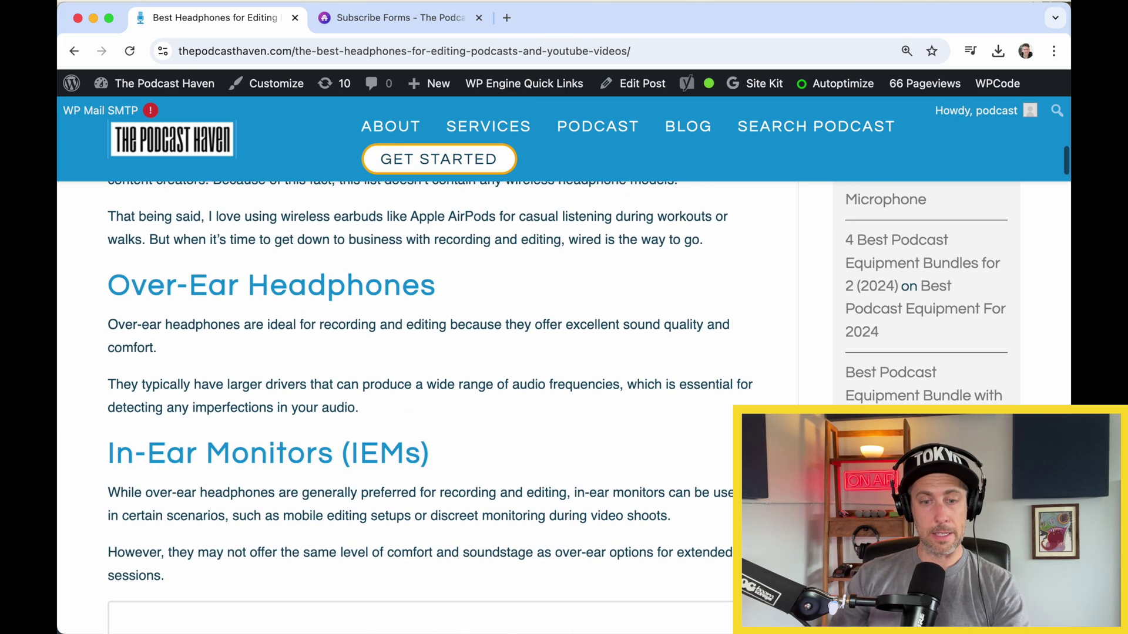
scroll(435, 382, down, 5)
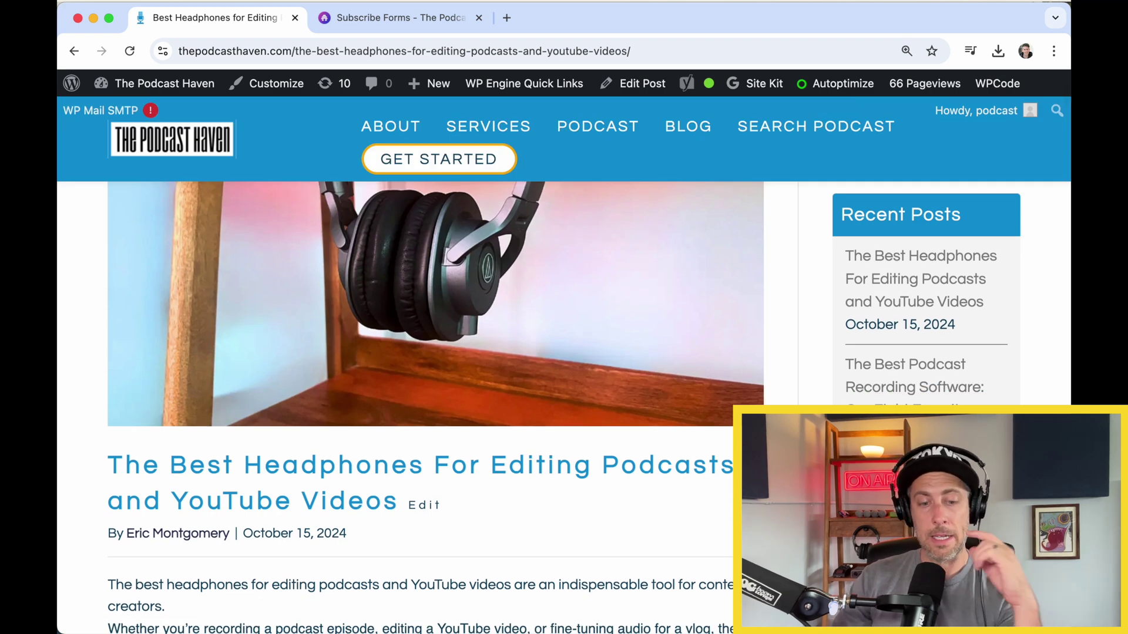
scroll(435, 382, down, 15)
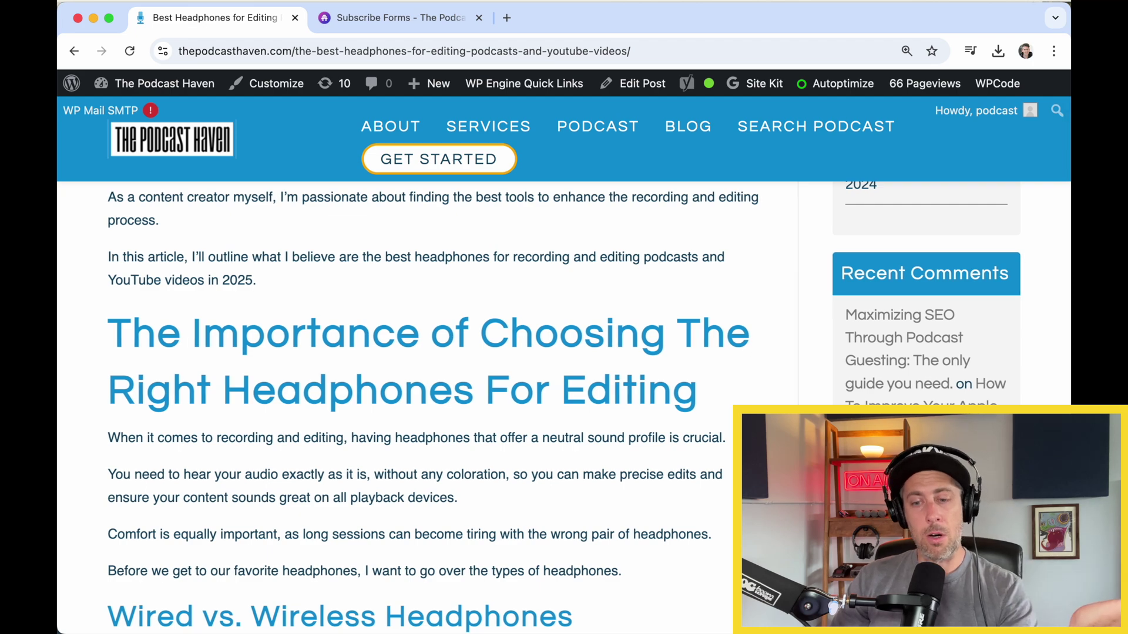
scroll(699, 554, down, 5)
scroll(699, 557, down, 16)
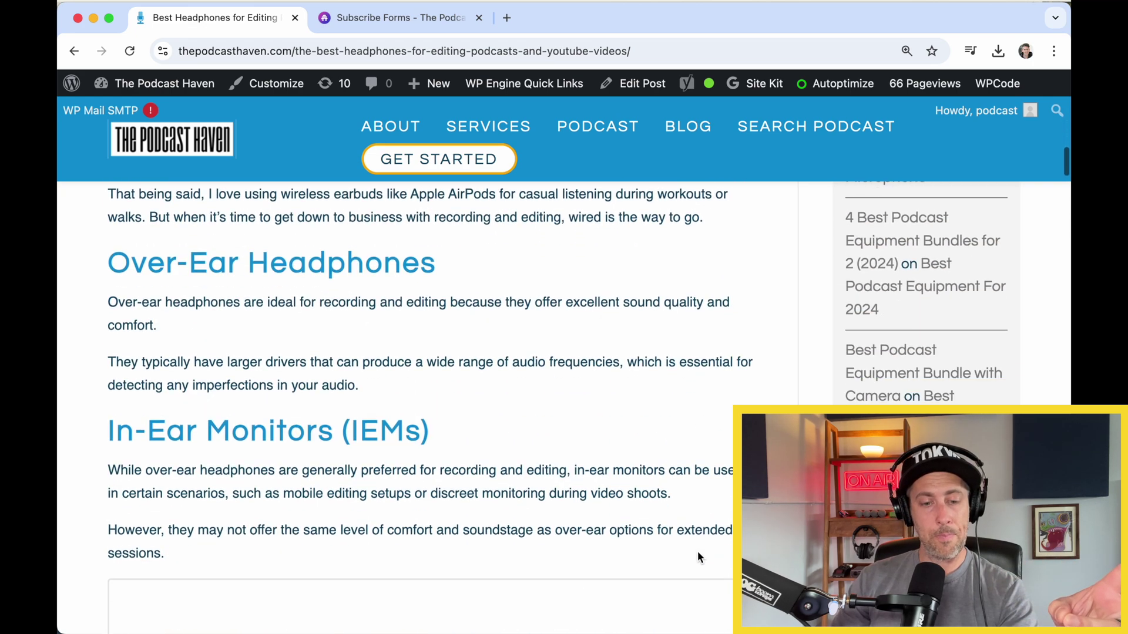
scroll(698, 558, down, 3)
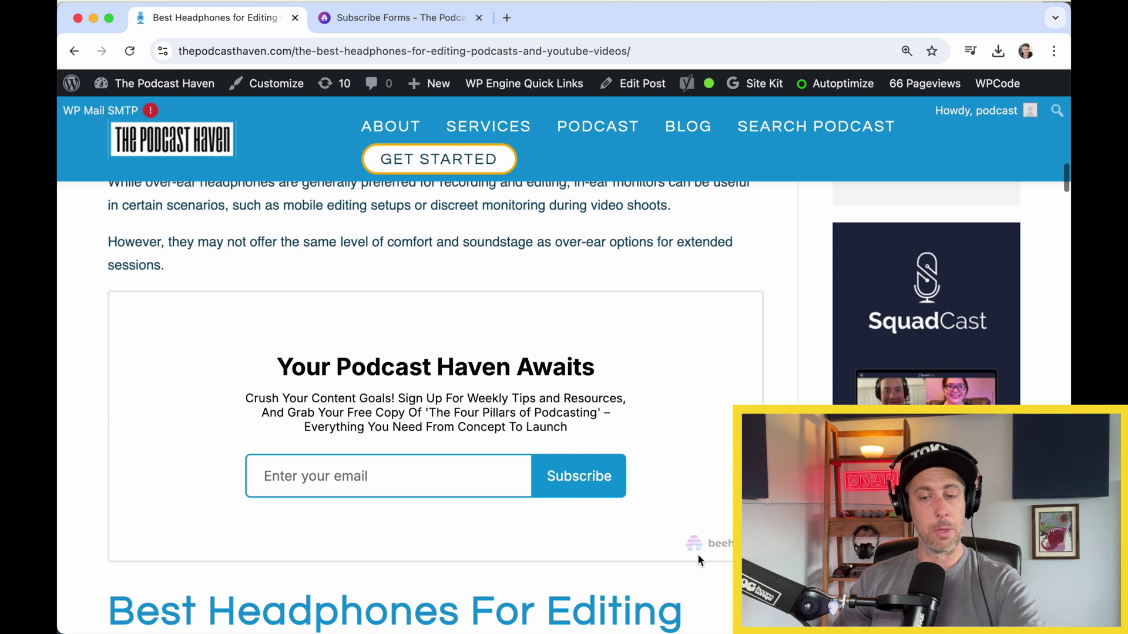
click(420, 476)
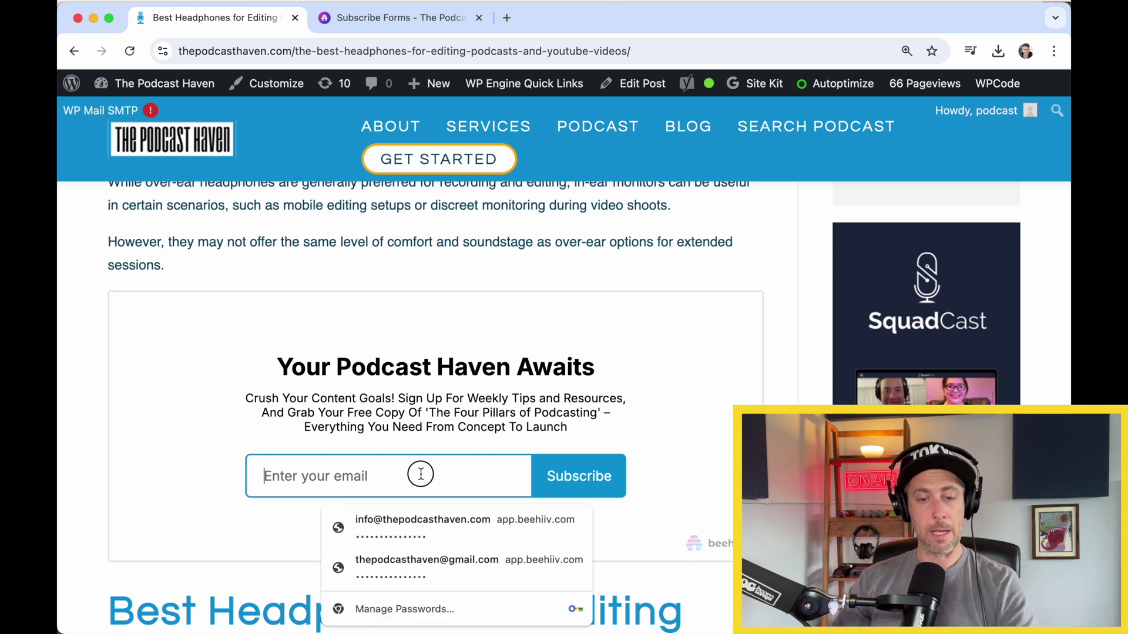
text(erererer)
Step: Open the headphones post in WordPress via Edit Post in the admin bar
scroll(411, 411, down, 15)
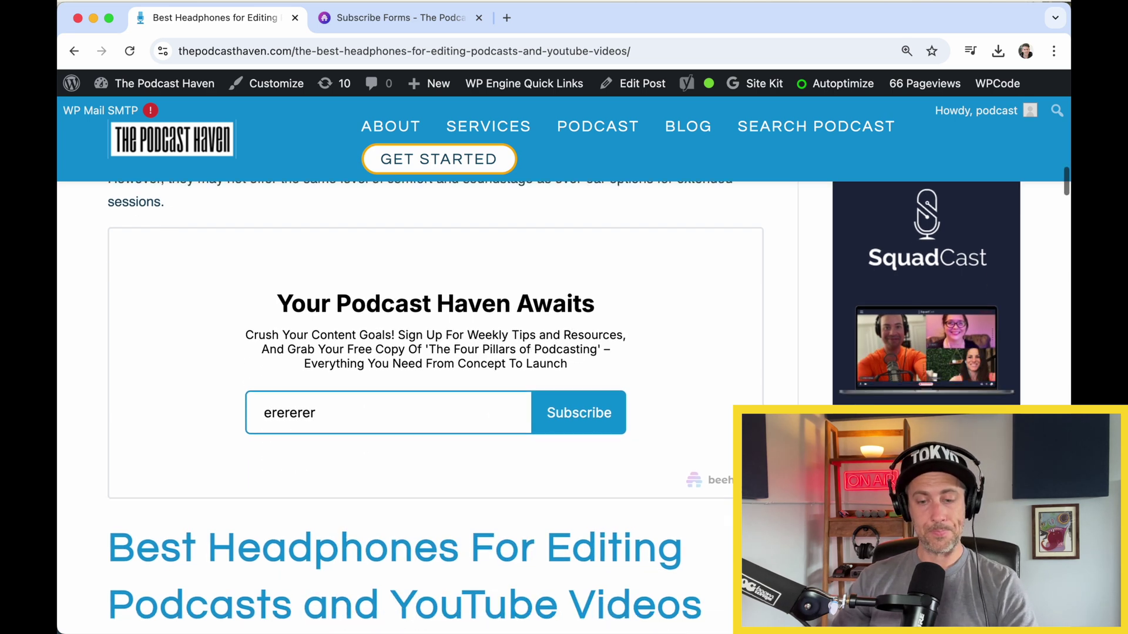
scroll(730, 498, down, 10)
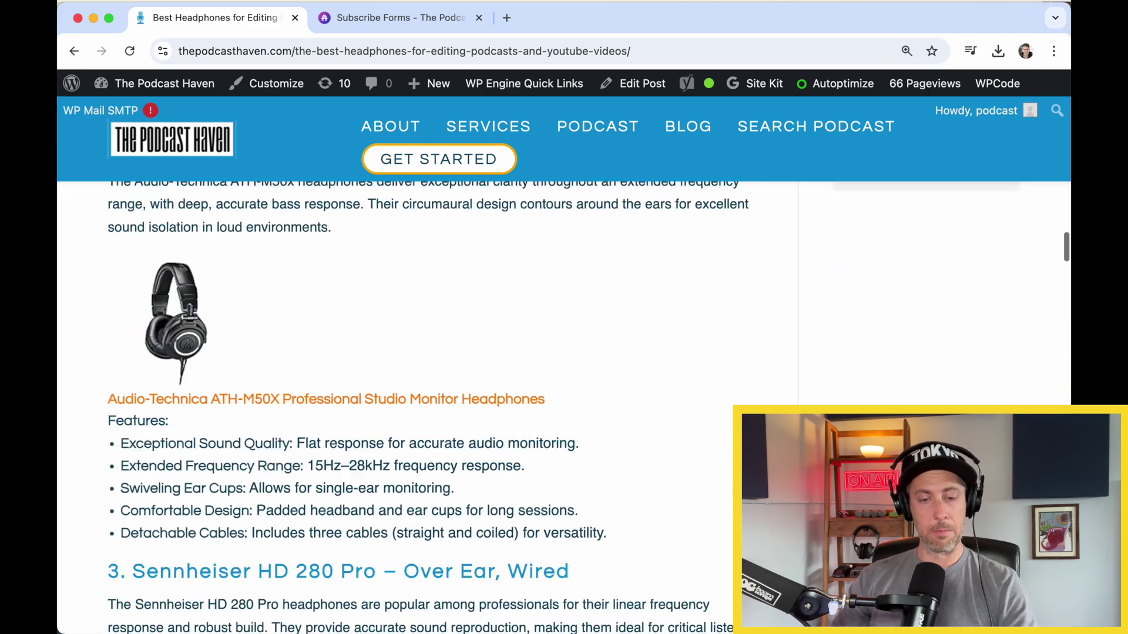
scroll(730, 498, up, 20)
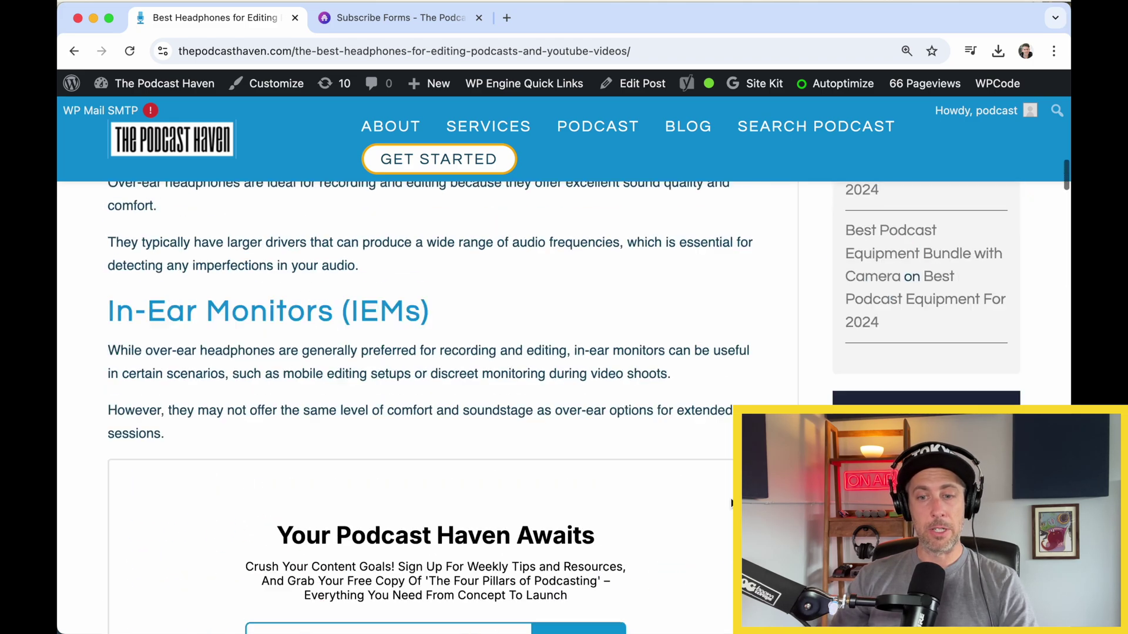
click(633, 88)
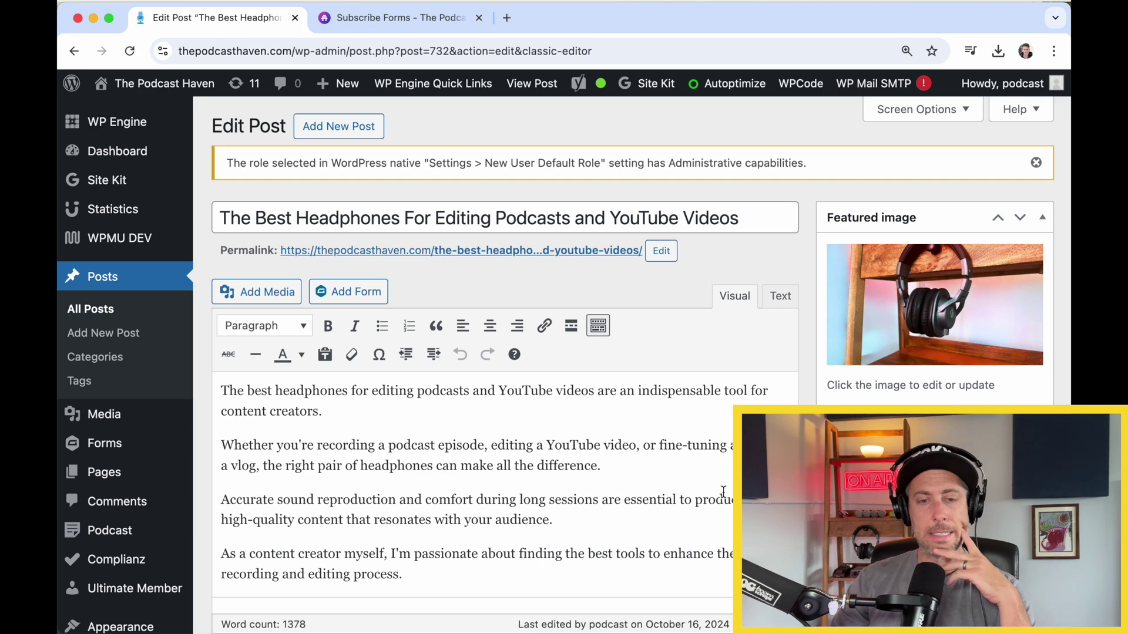
Step: Scroll through the headphones post in the Visual editor past the form and back to the top
scroll(723, 491, down, 20)
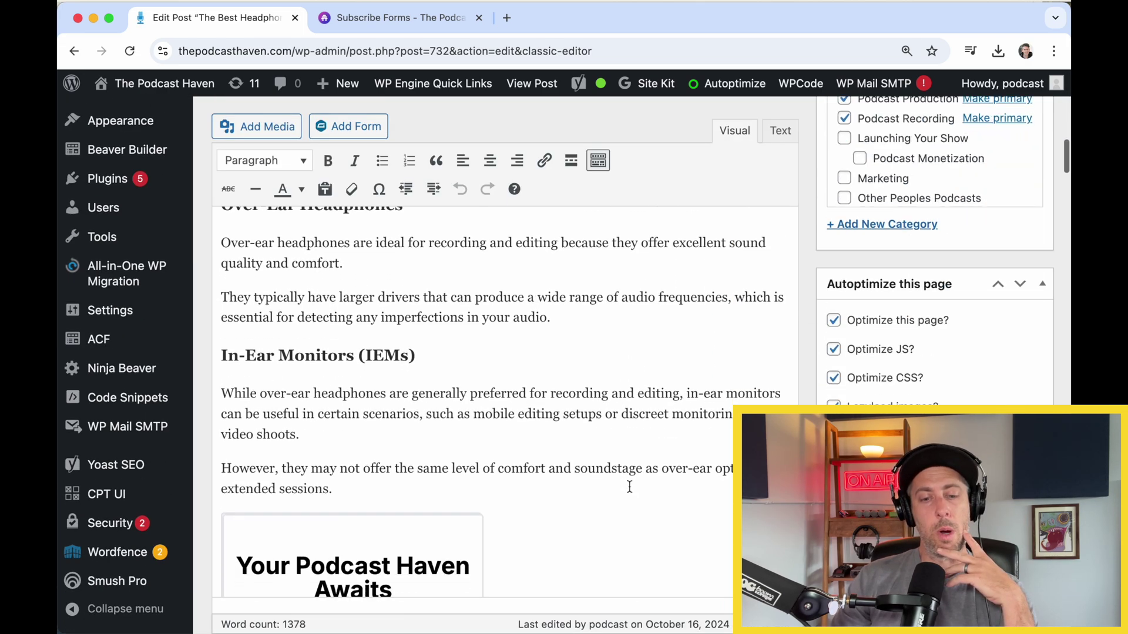
scroll(629, 487, down, 15)
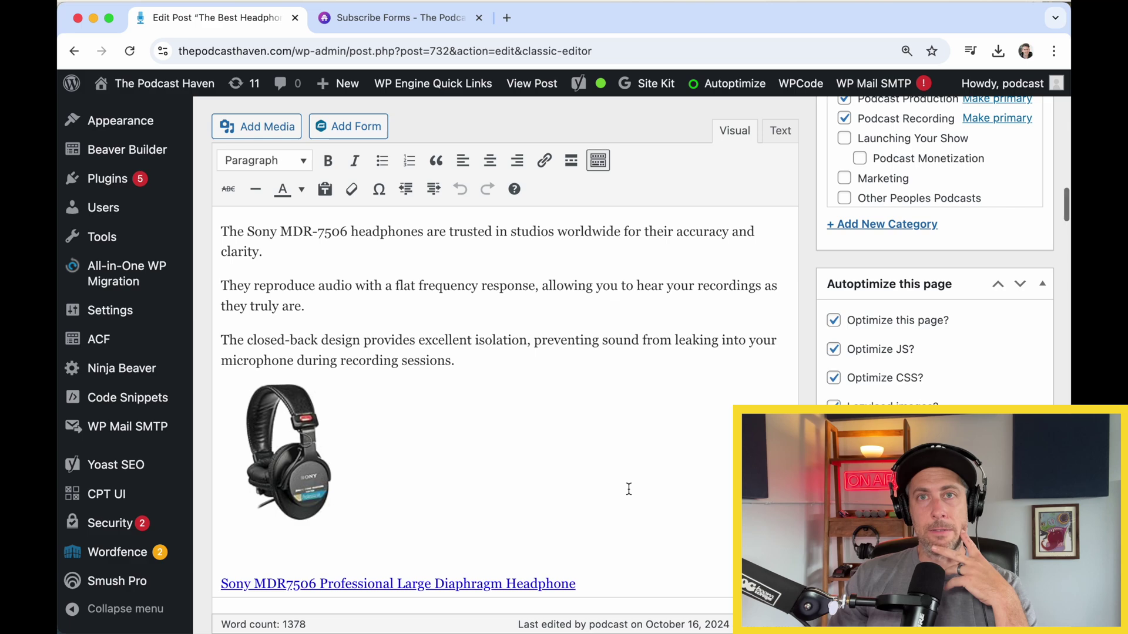
scroll(629, 489, up, 20)
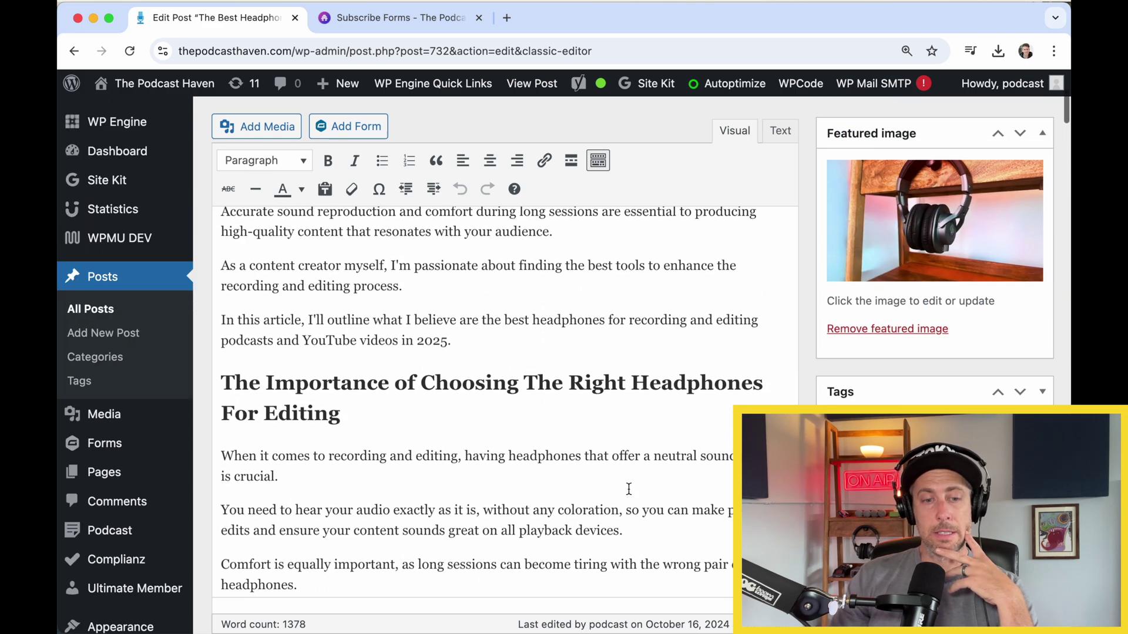
scroll(629, 489, up, 12)
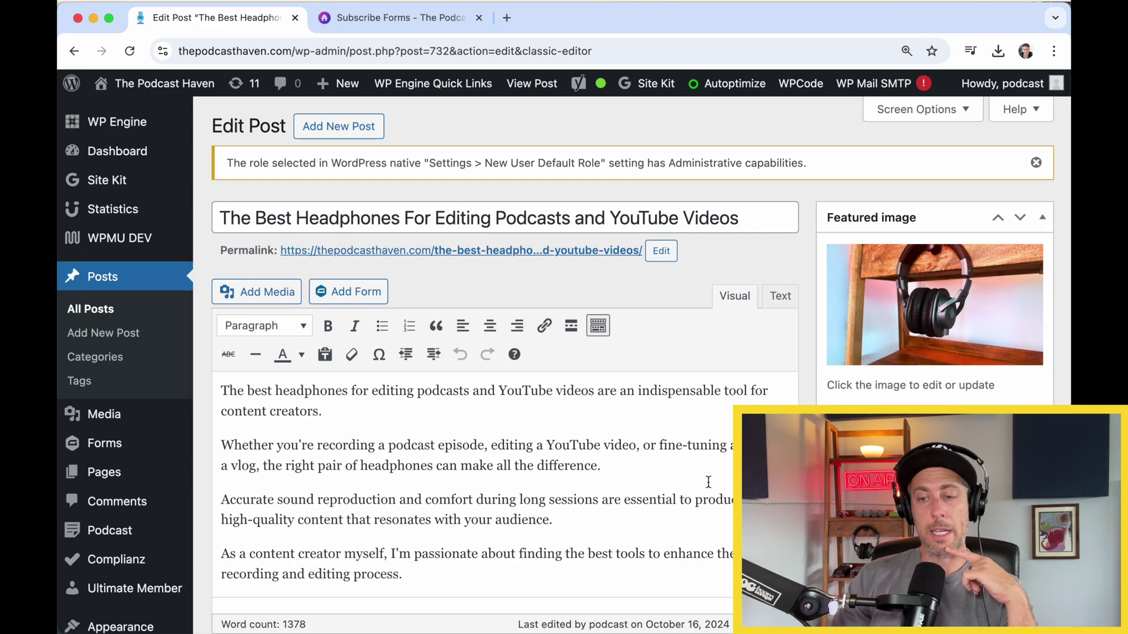
Step: Toggle between Visual and Text tabs, ending on Text to show the iframe HTML after In-Ear Monitors
click(779, 296)
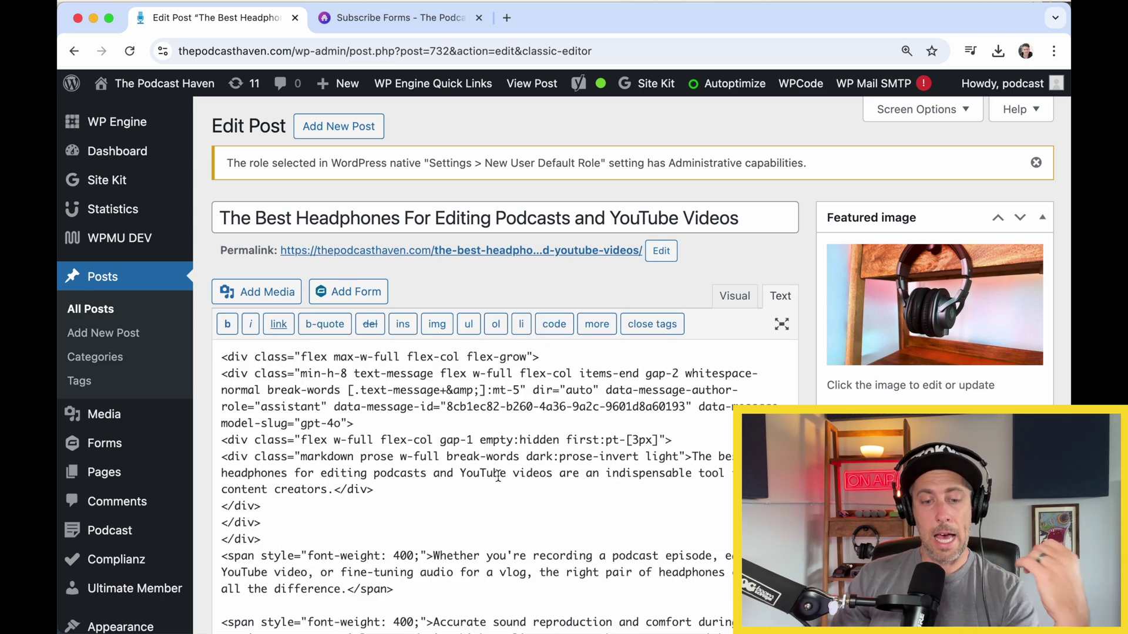
scroll(500, 475, down, 10)
scroll(499, 476, down, 4)
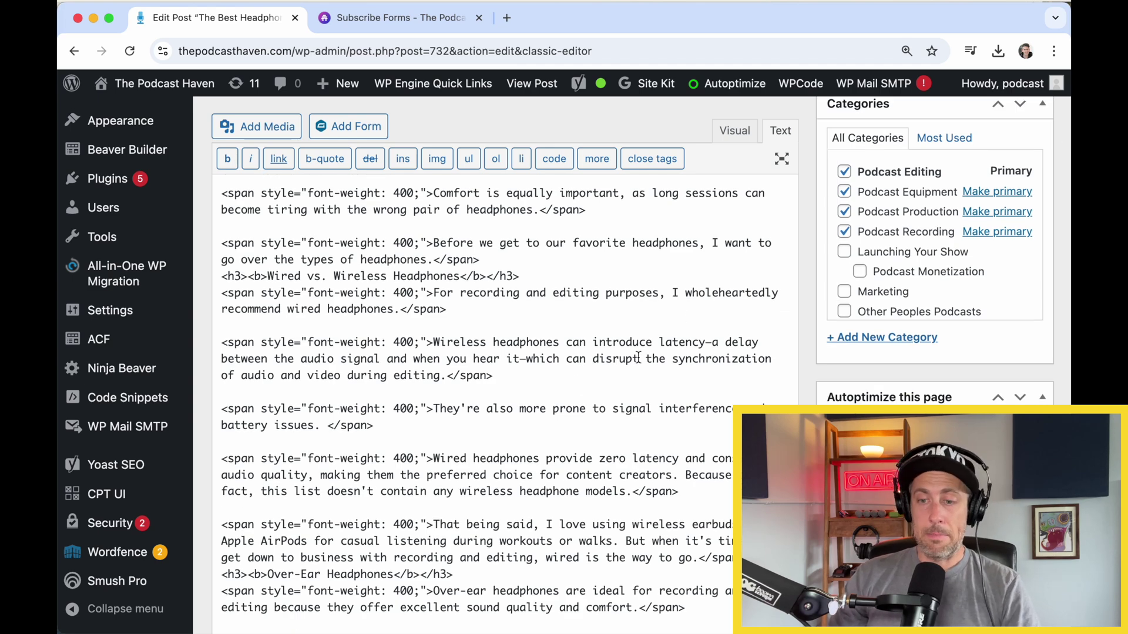
click(739, 135)
scroll(532, 476, down, 10)
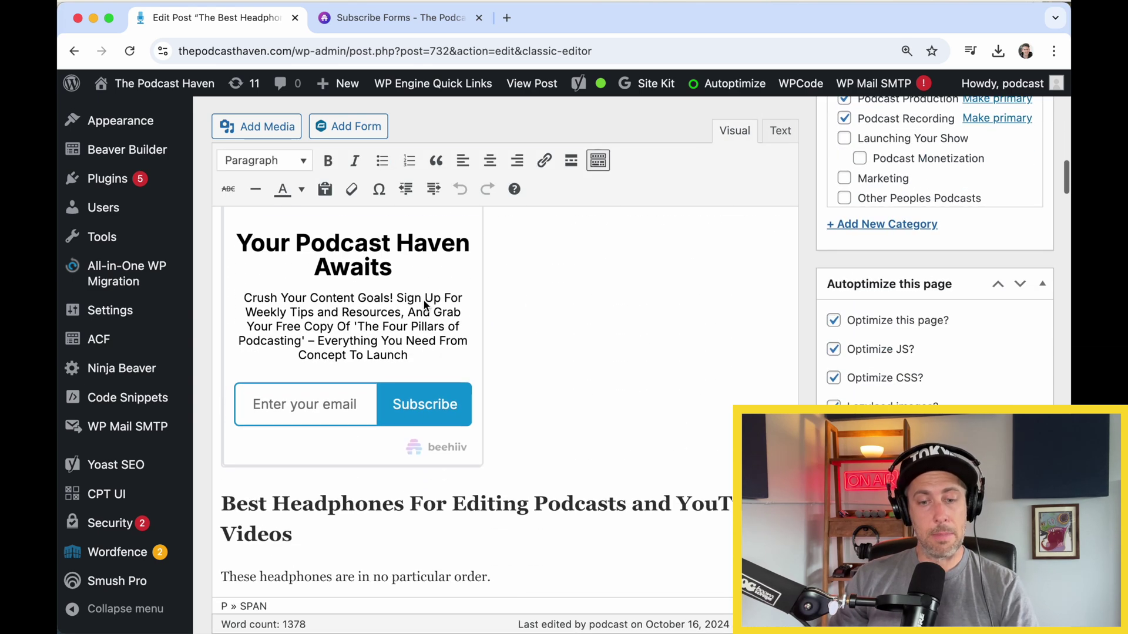
scroll(411, 291, up, 10)
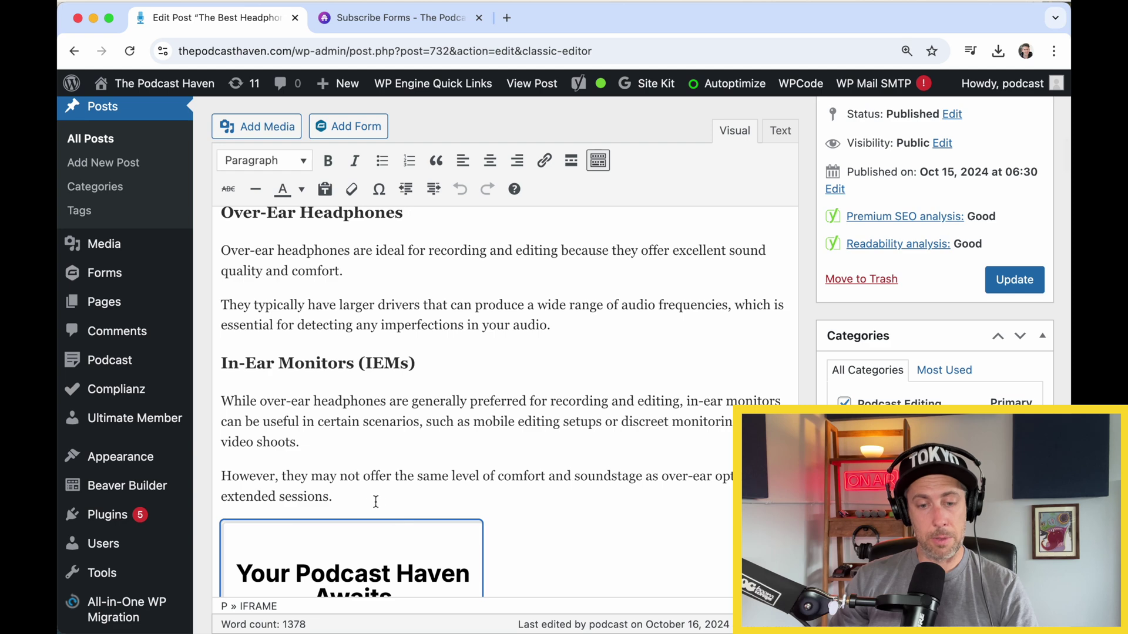
click(376, 502)
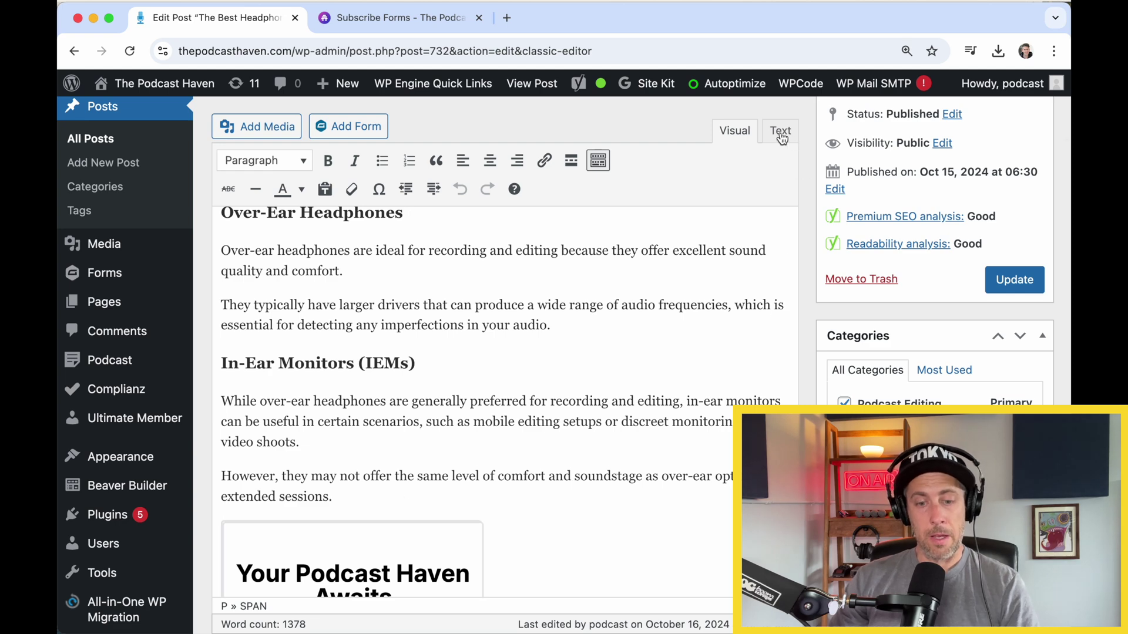
right_click(781, 137)
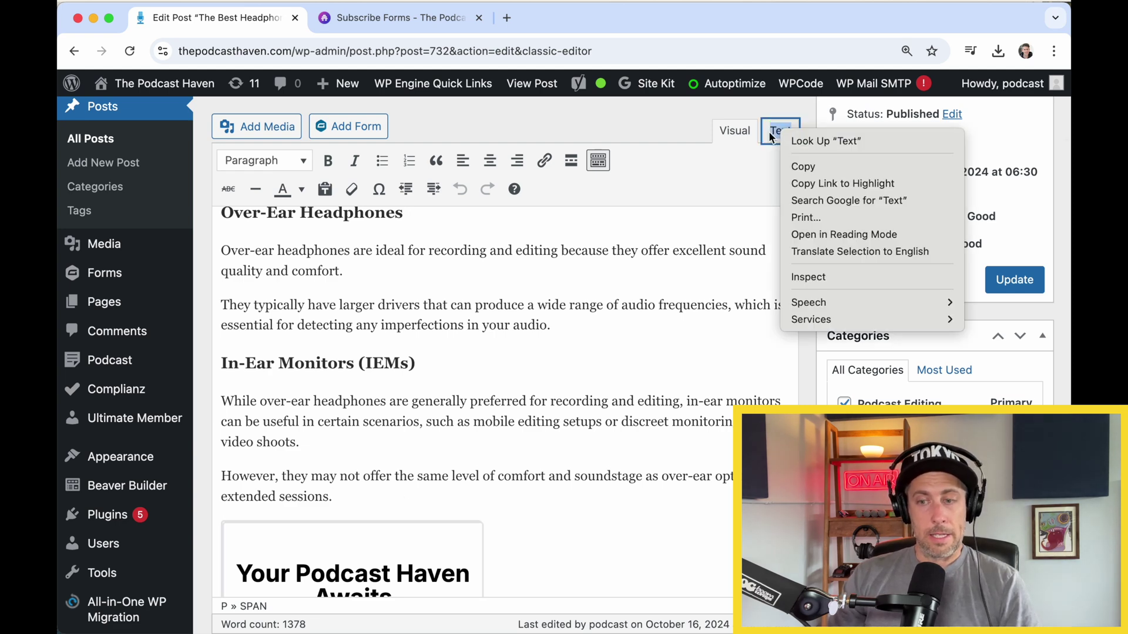
click(774, 135)
click(776, 135)
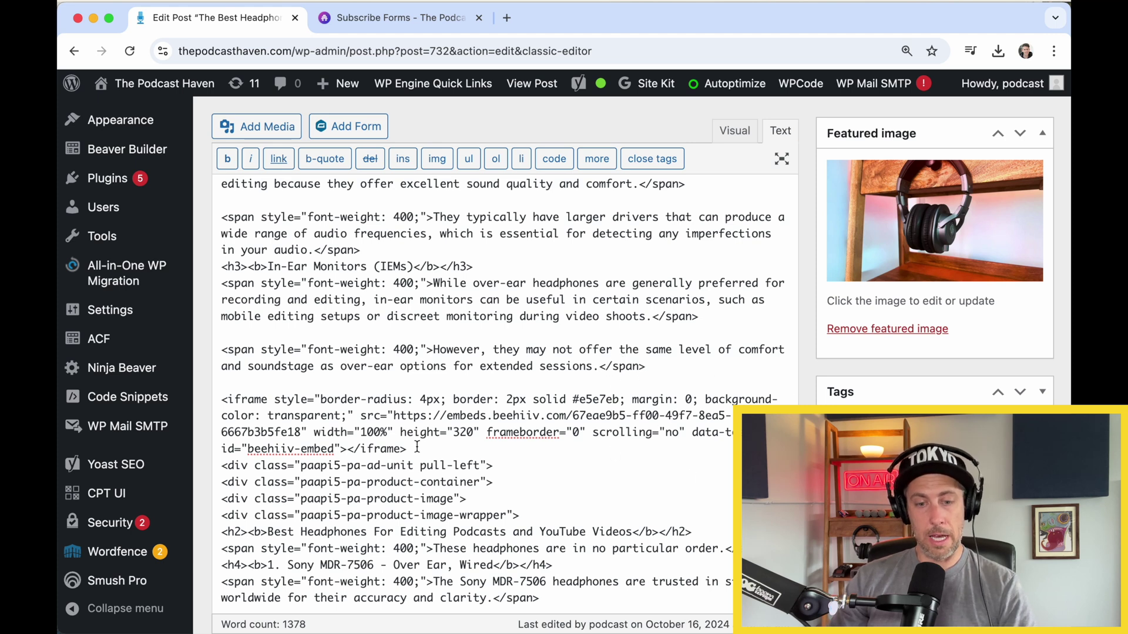
Step: Highlight the beehiiv code from <iframe to </iframe> below the In-Ear Monitors section
drag(417, 449, 220, 400)
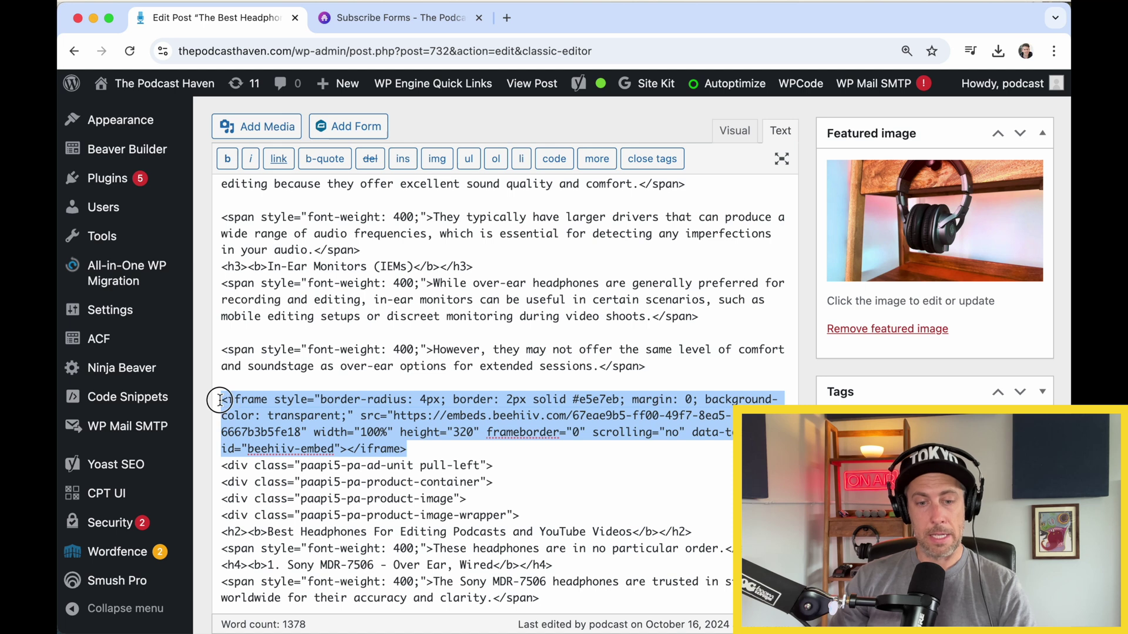